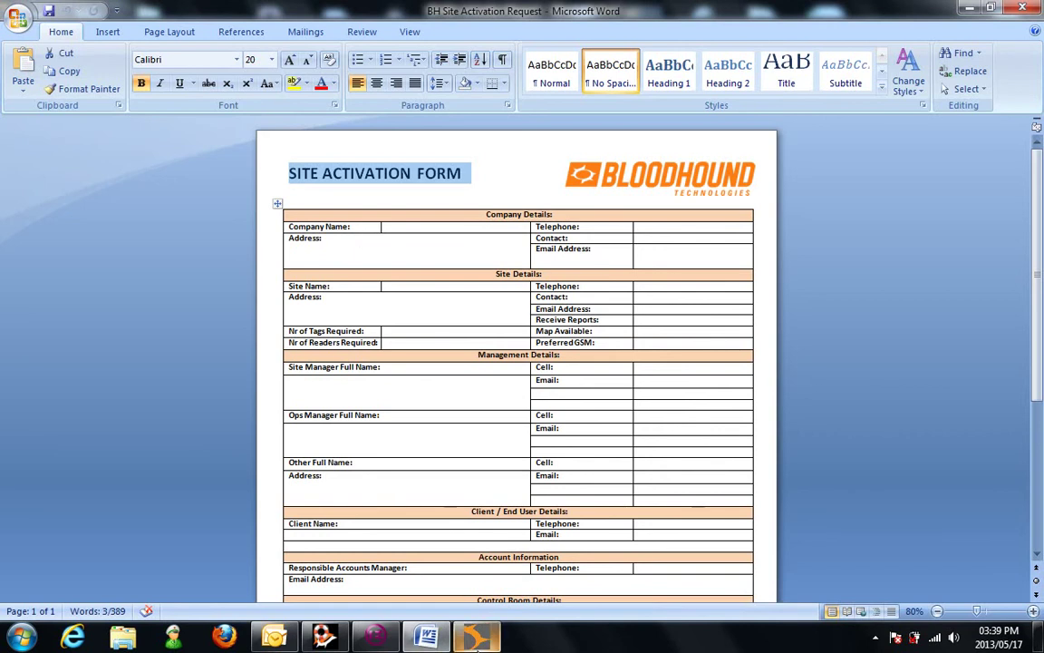
Step: Close the BH Site Activation Request document in Microsoft Word
left_click(1022, 7)
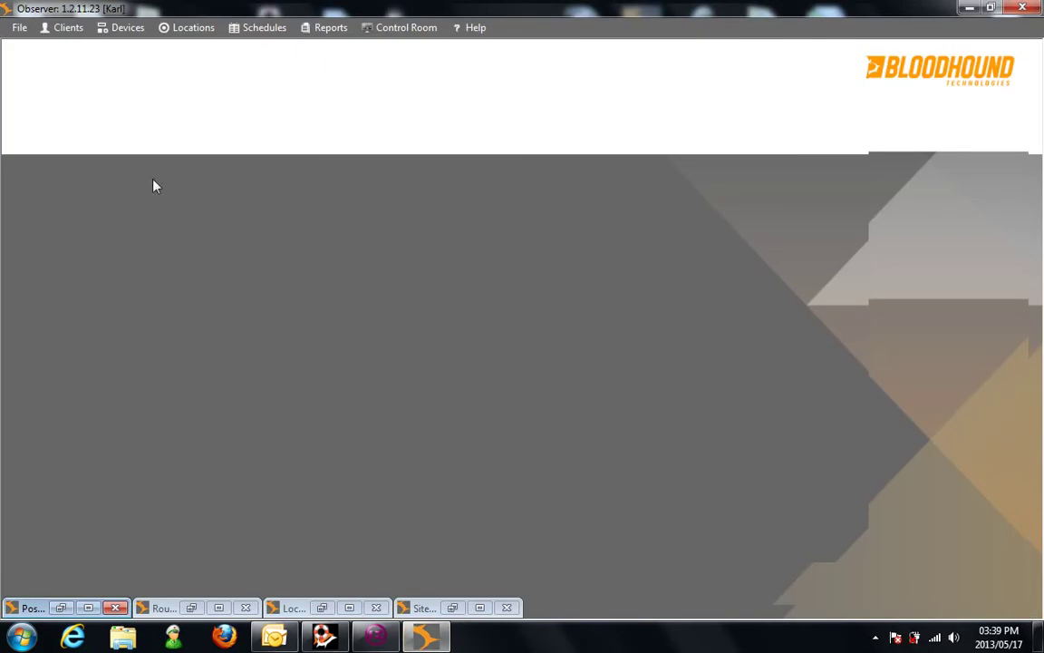
Step: Open the Cape Town Demo Square House site in Site Manager and request to edit it
left_click(72, 28)
left_click(76, 63)
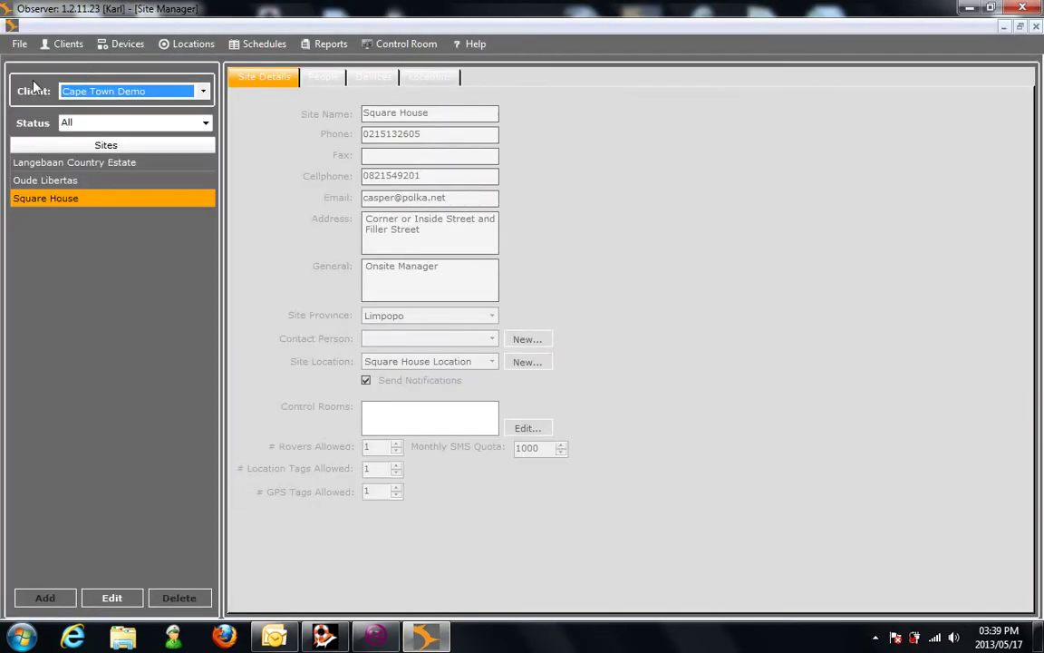
left_click(61, 43)
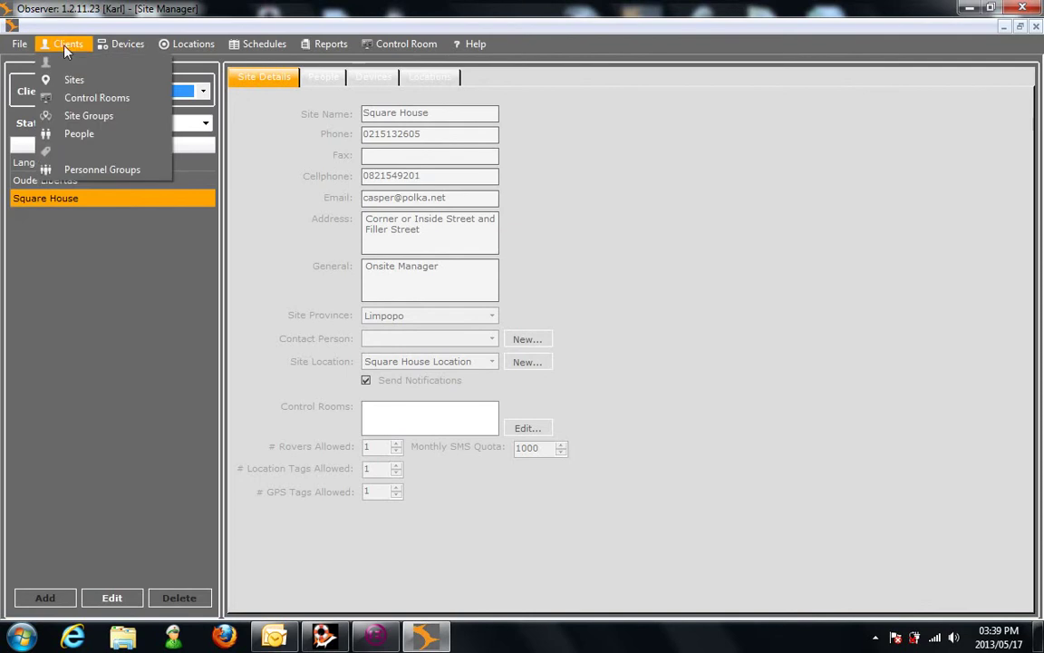
left_click(73, 81)
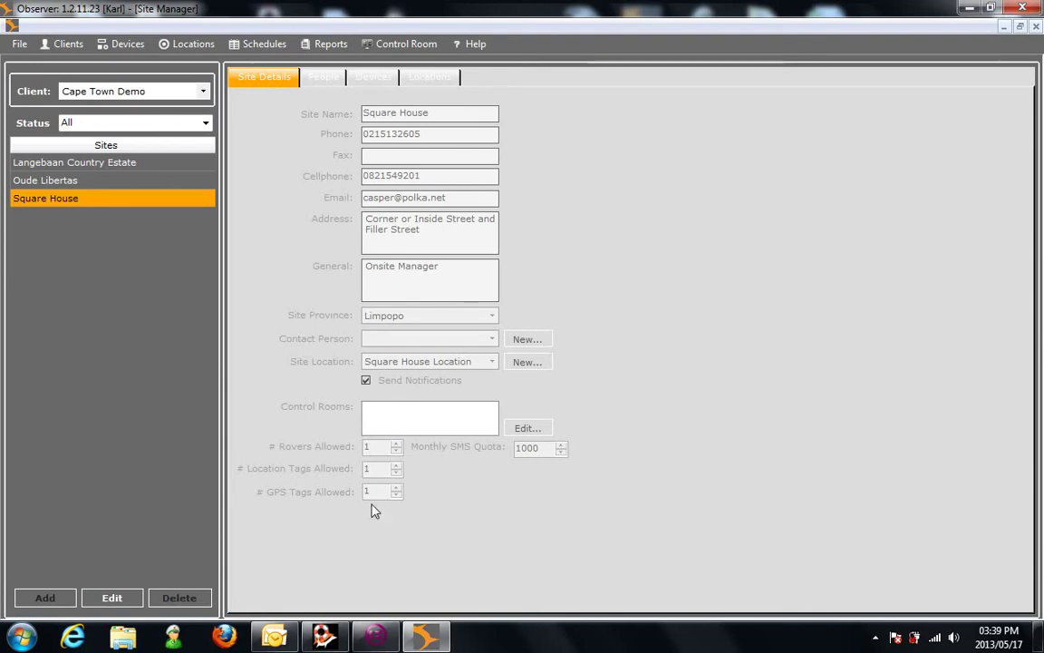
left_click(111, 598)
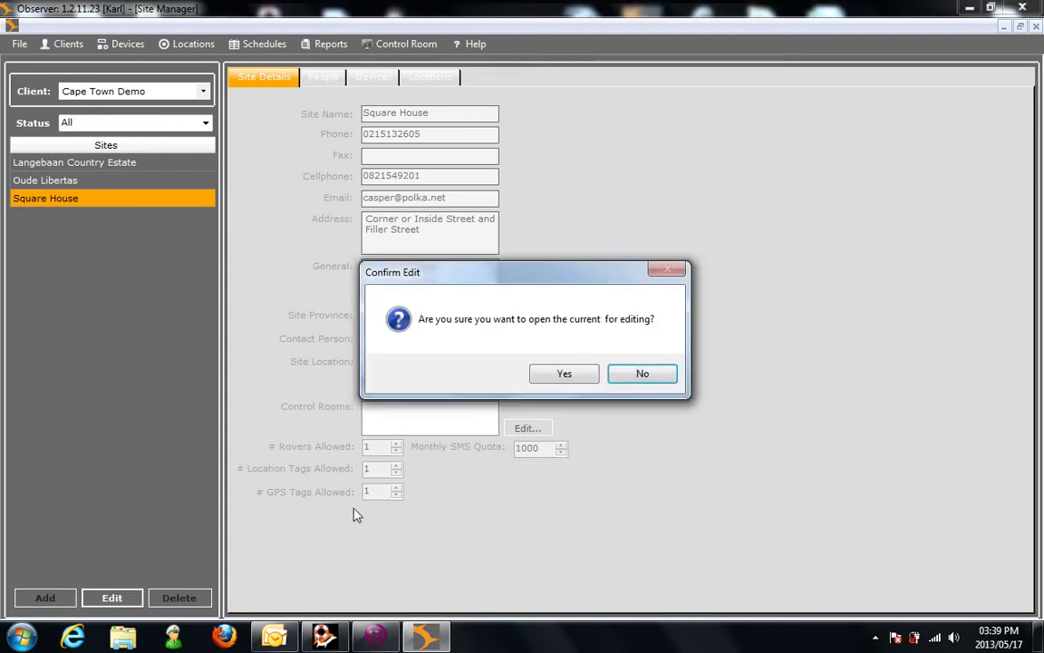
Step: Confirm editing Square House and show its People list
left_click(563, 373)
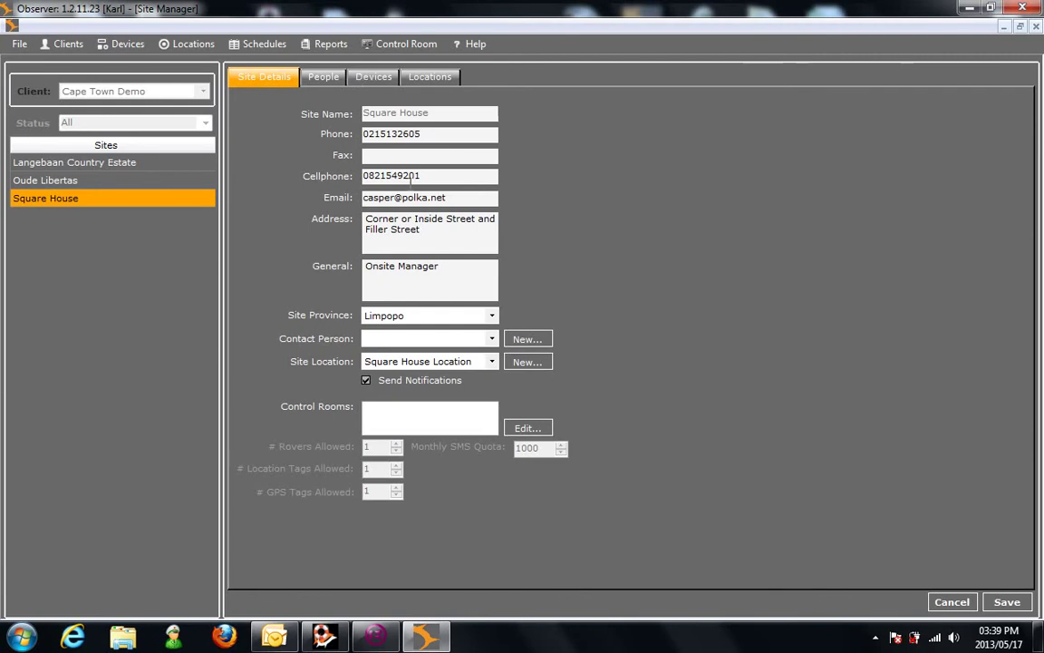
left_click(323, 77)
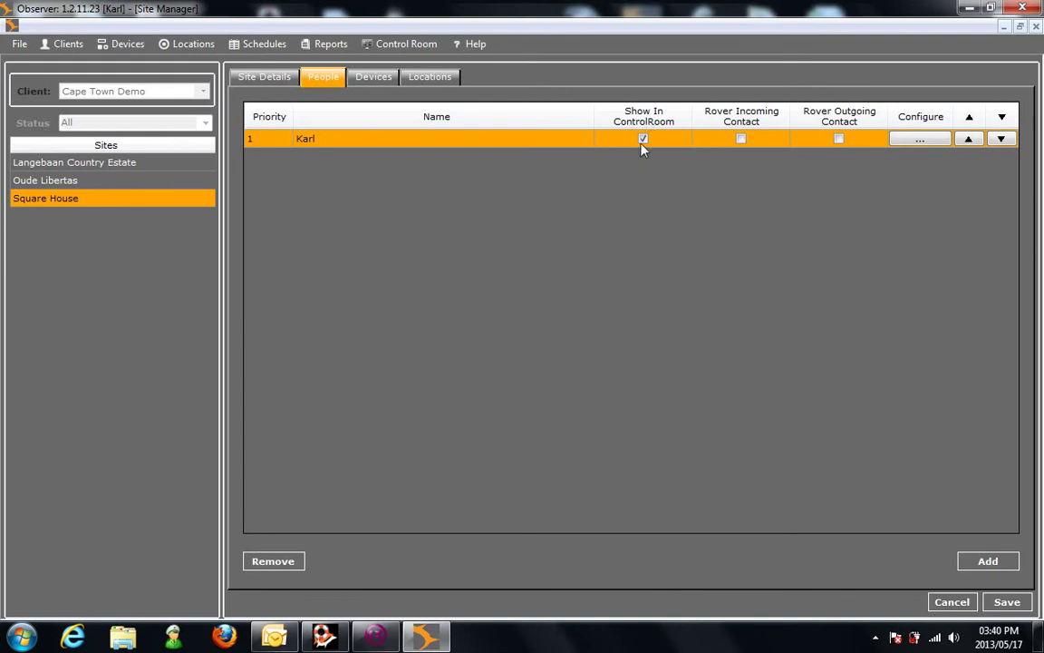
Step: Leave the contact's Panic SMS and Patrol Not Started SMS alerts on, with Panic Email off
left_click(918, 142)
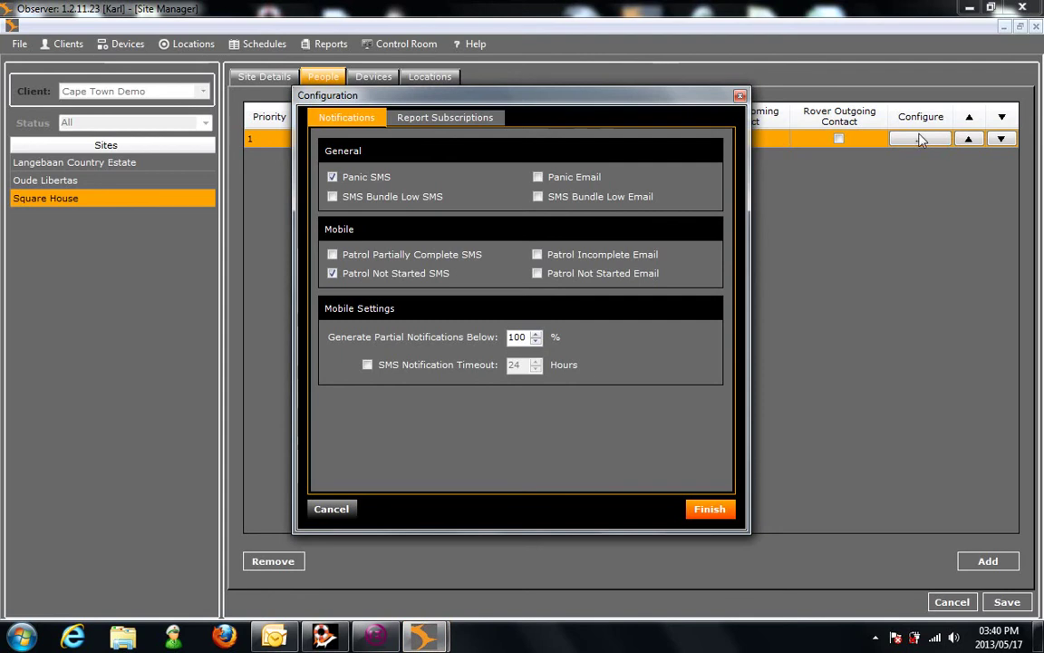
left_click(333, 178)
left_click(332, 273)
left_click(332, 177)
left_click(333, 274)
left_click(538, 177)
left_click(538, 178)
Step: Review the Patrol Exceptions and Site Full Detail Report subscriptions, then finish the contact configuration
left_click(435, 118)
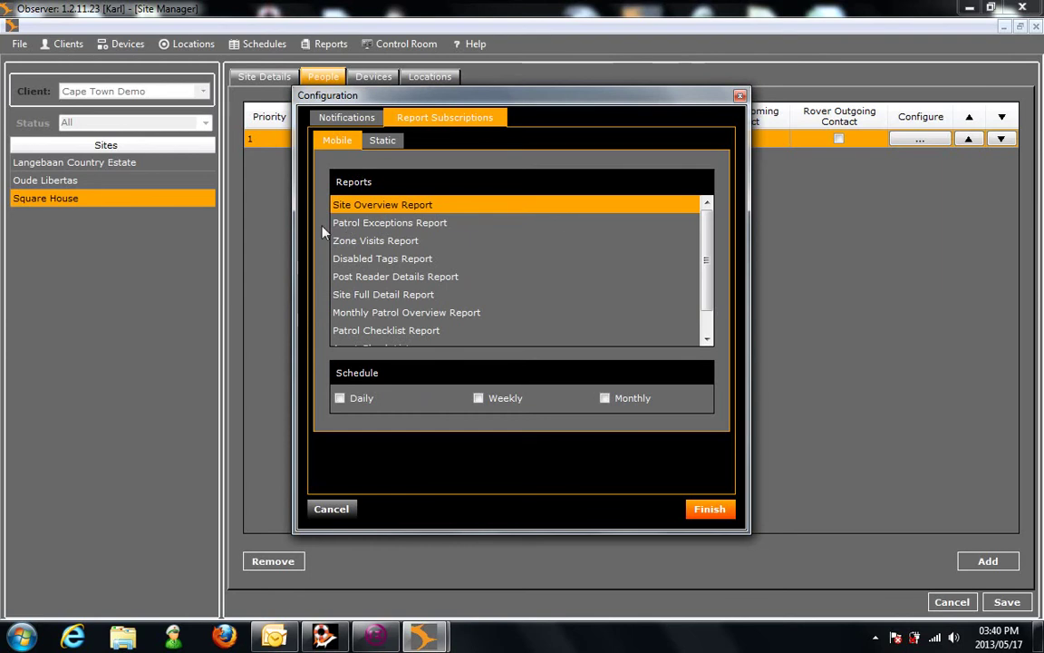
left_click(426, 223)
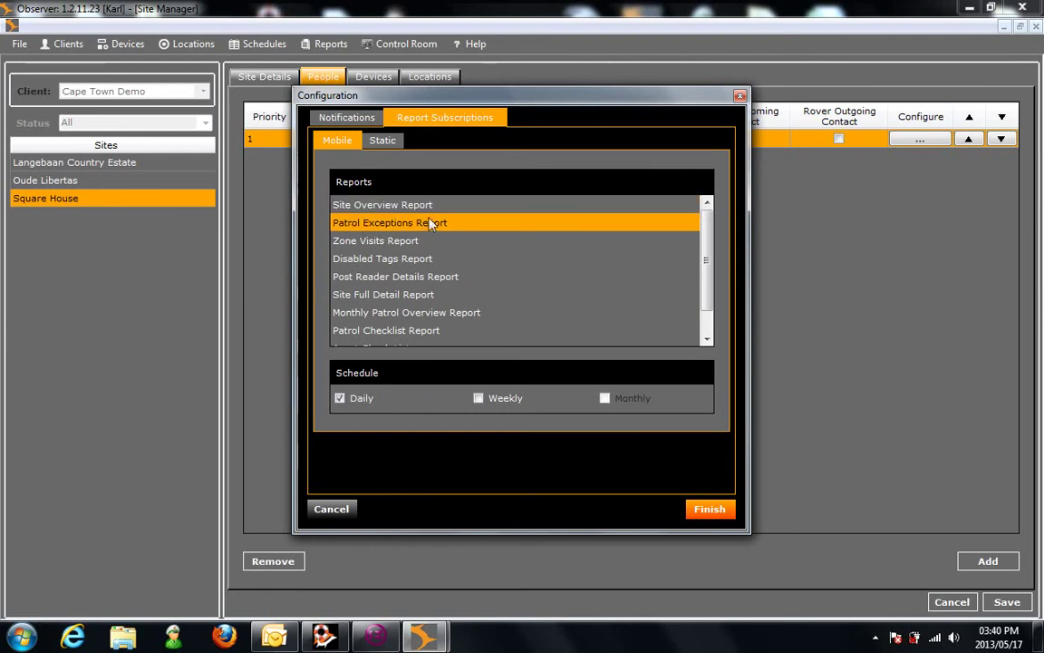
left_click(358, 295)
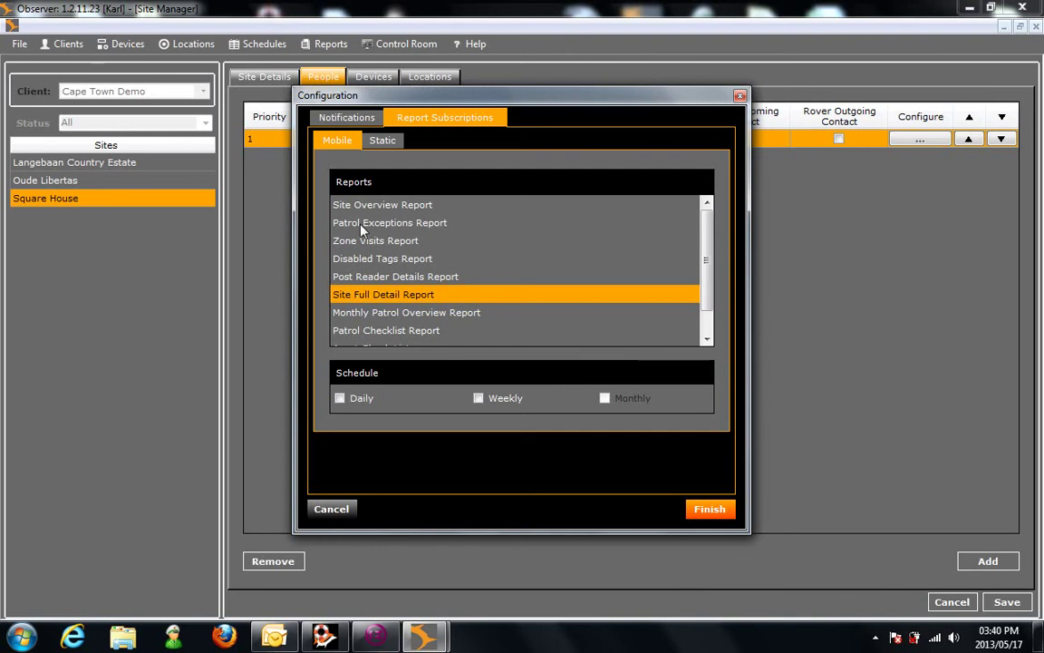
left_click(361, 226)
left_click(360, 297)
left_click(716, 510)
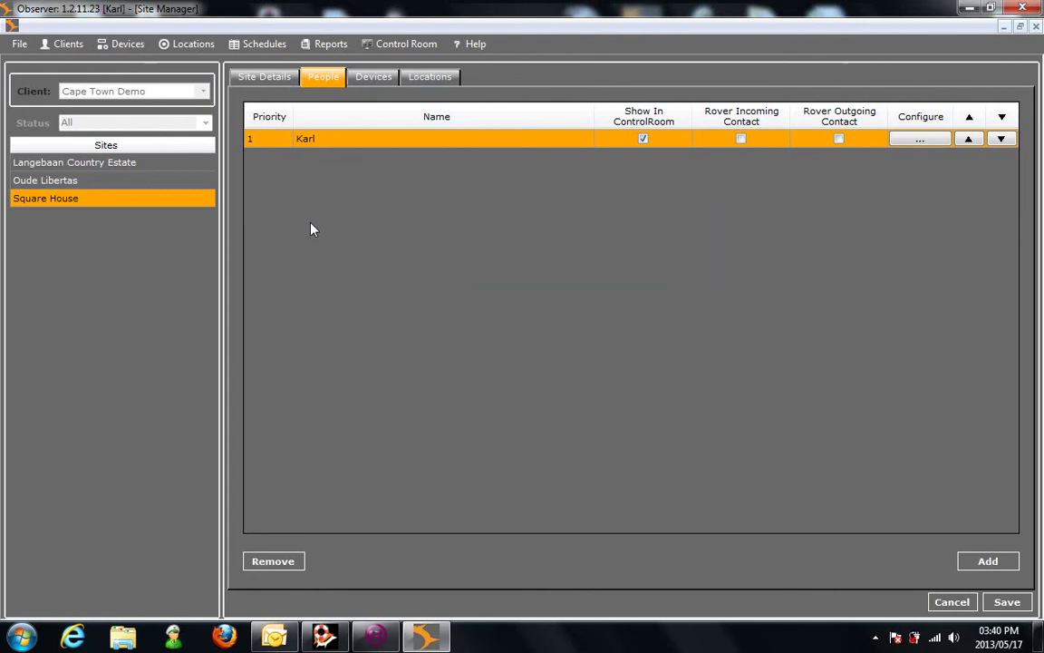
Step: Include CPT STOCK in Square House's assigned devices, save it, and view the site's locations
left_click(371, 80)
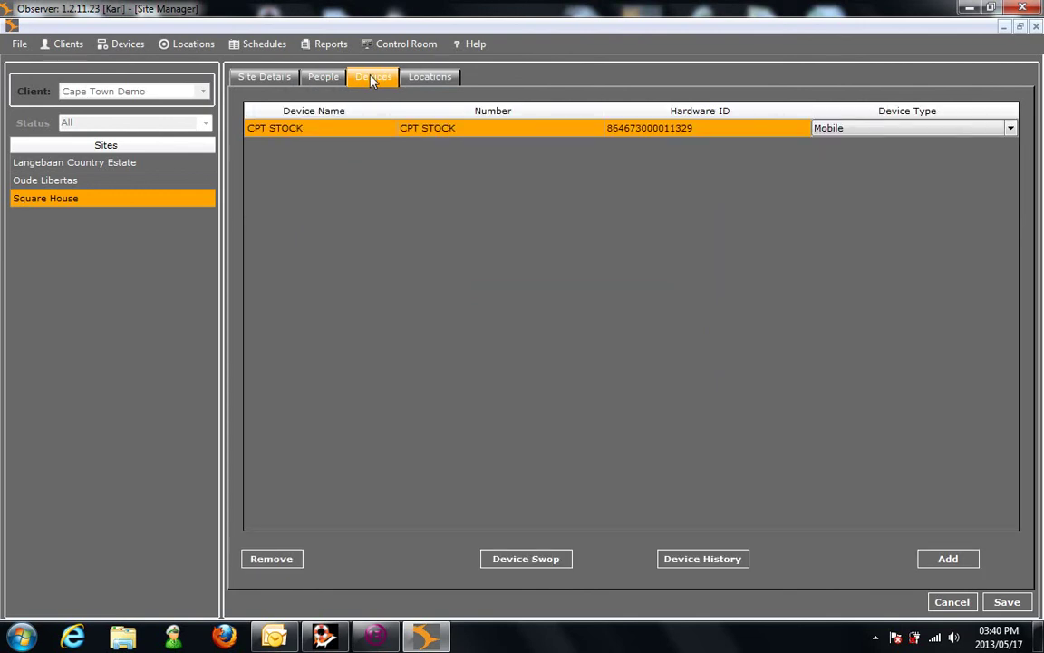
left_click(948, 558)
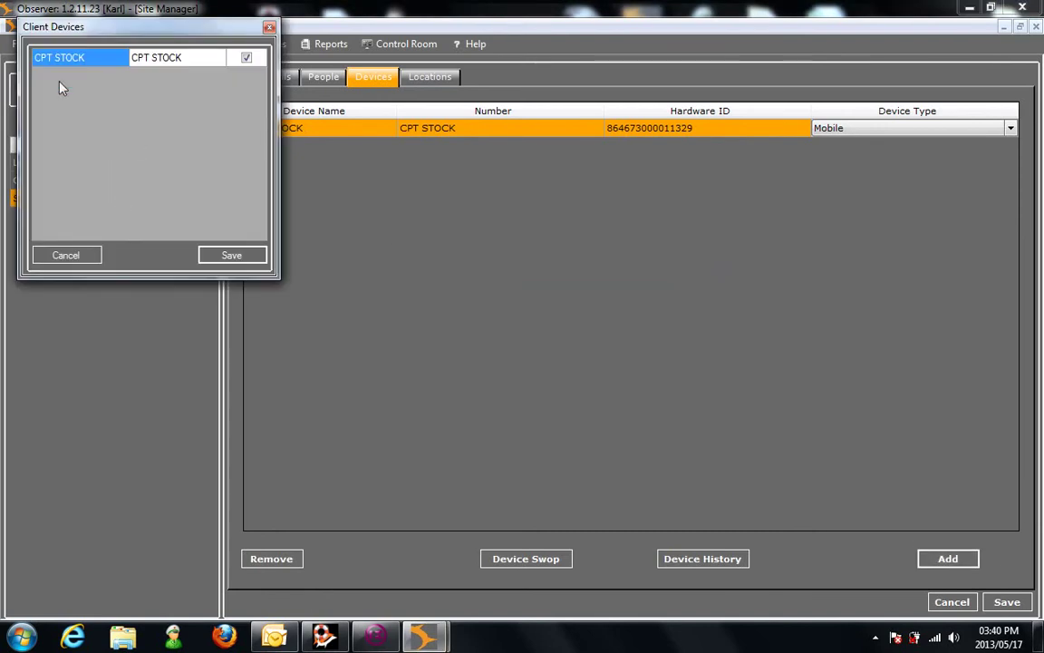
left_click_drag(145, 27, 201, 109)
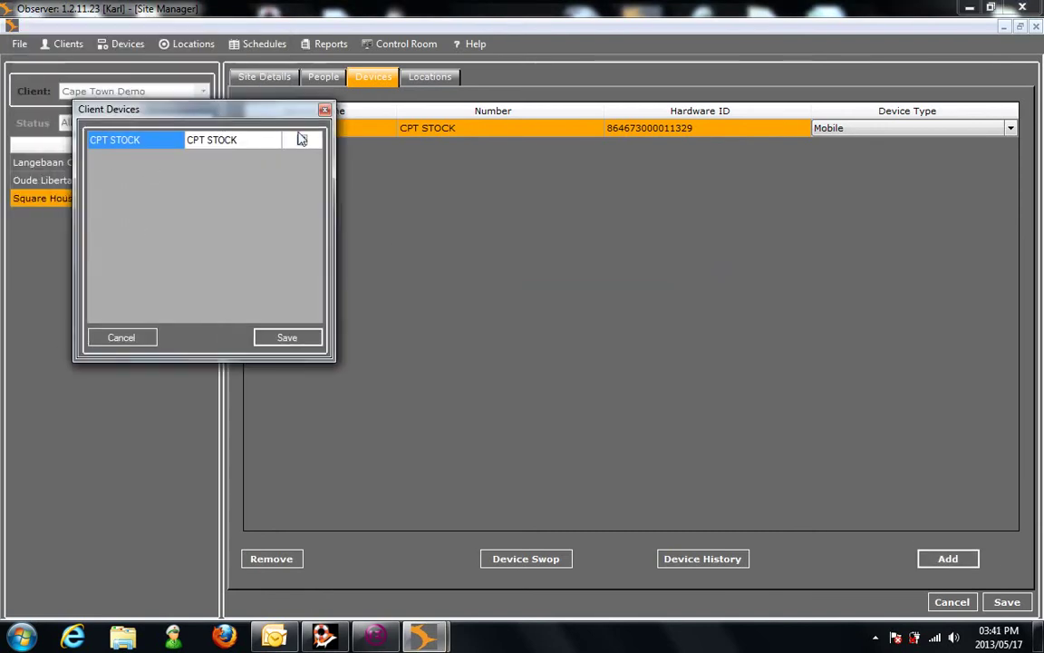
left_click(302, 141)
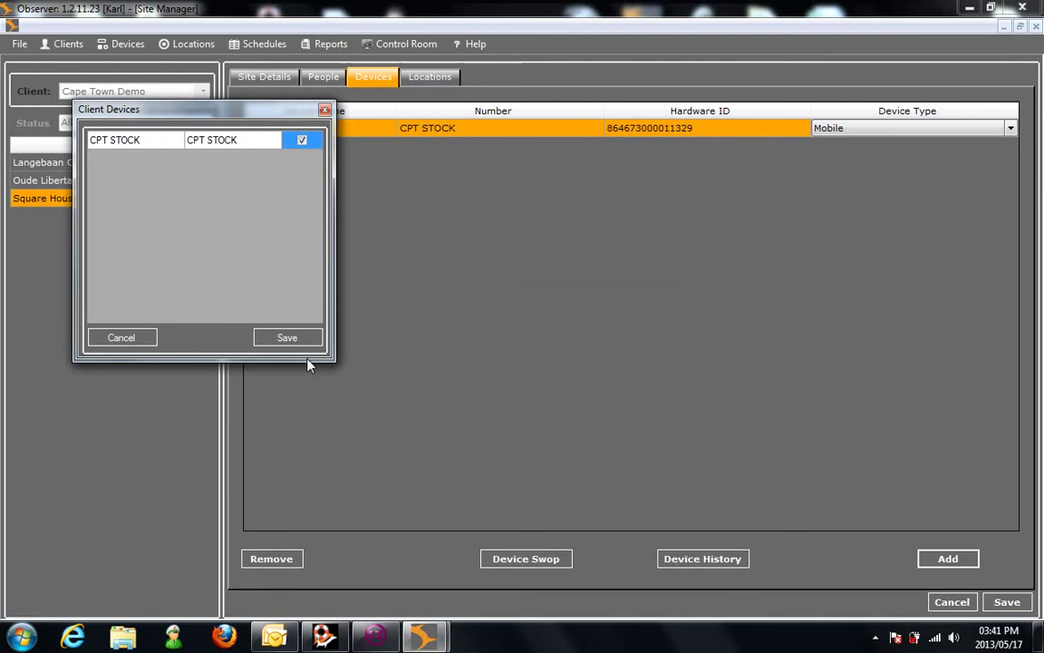
left_click(287, 339)
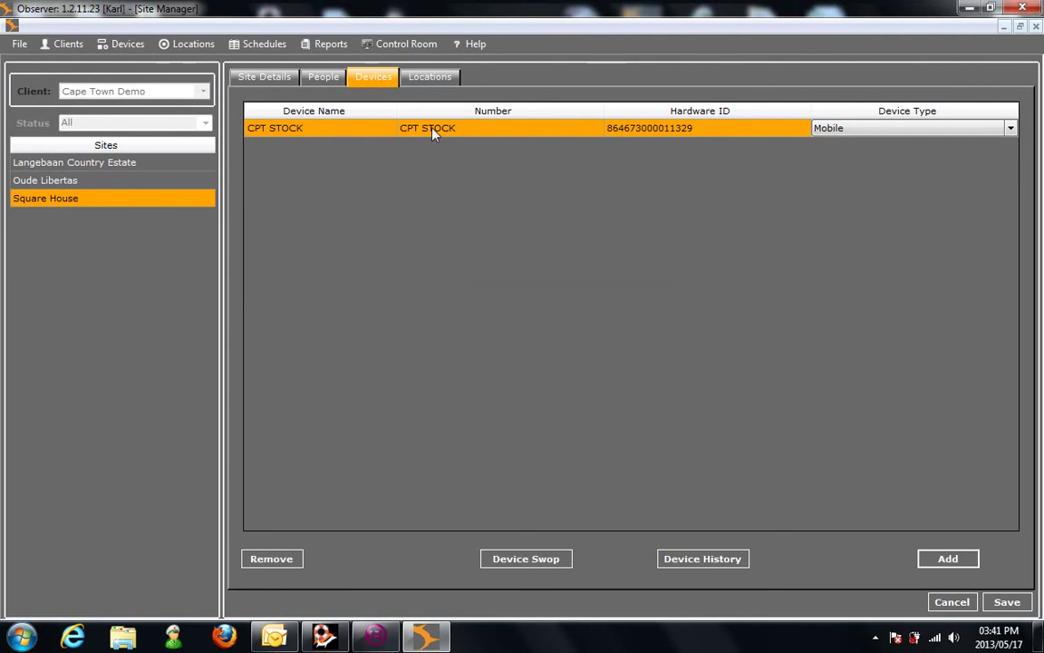
left_click(435, 80)
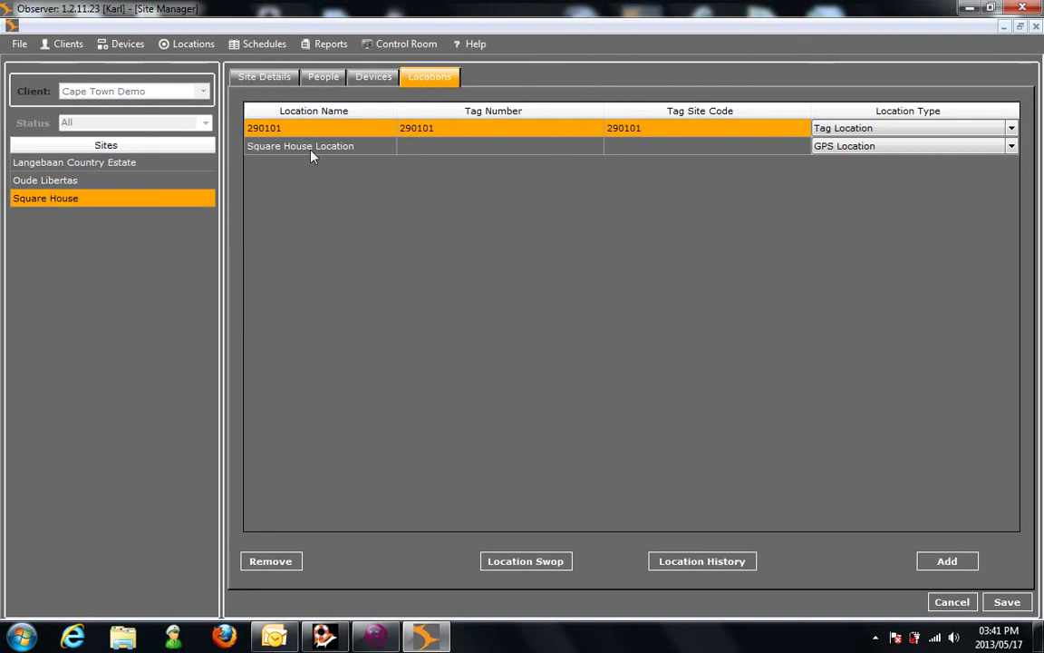
Step: Include location 290101 for Square House and save the location selection
left_click(951, 562)
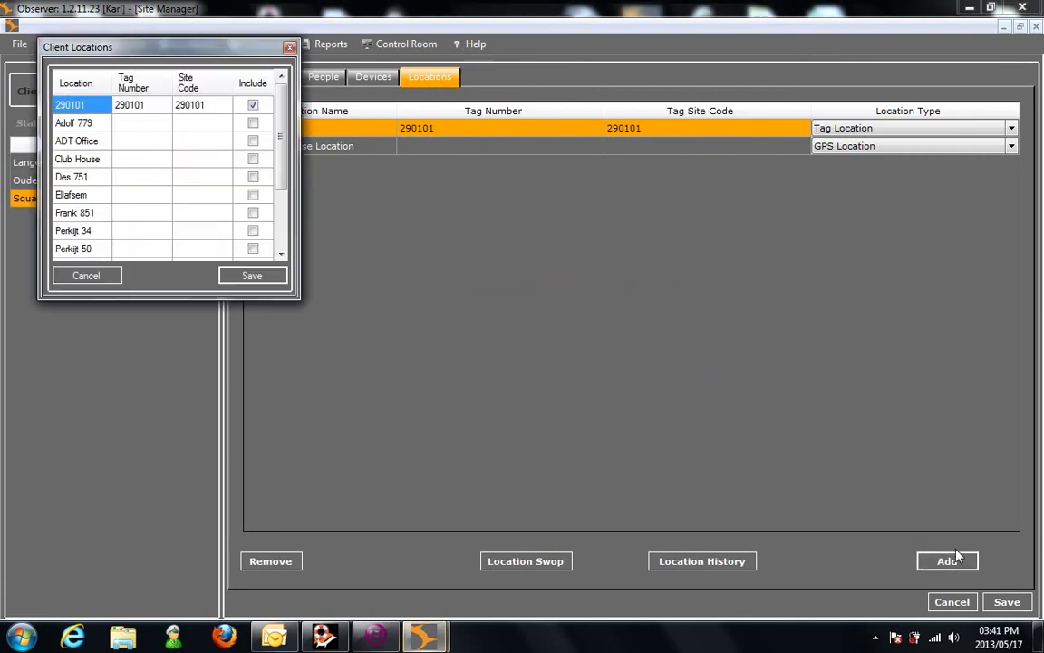
left_click_drag(280, 110, 276, 86)
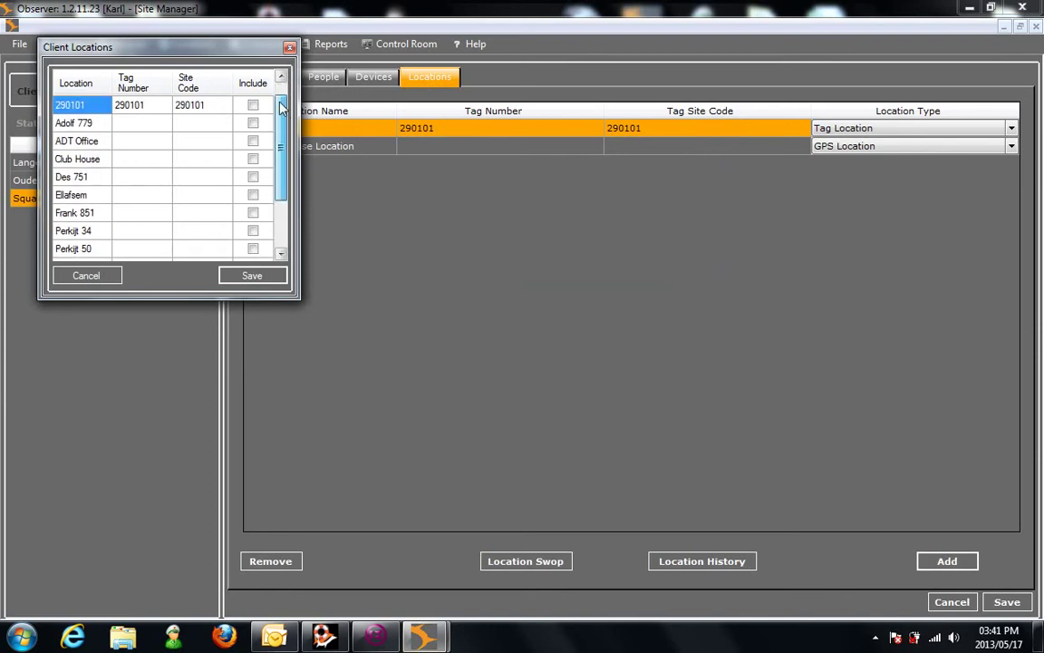
left_click(255, 106)
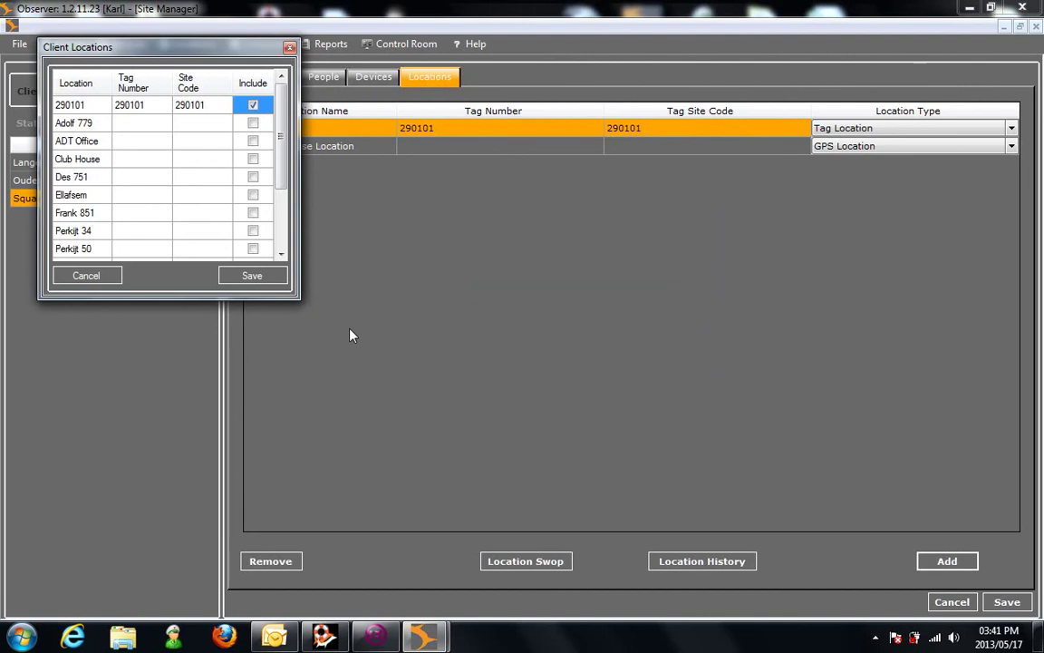
left_click(254, 106)
left_click(254, 106)
left_click(252, 275)
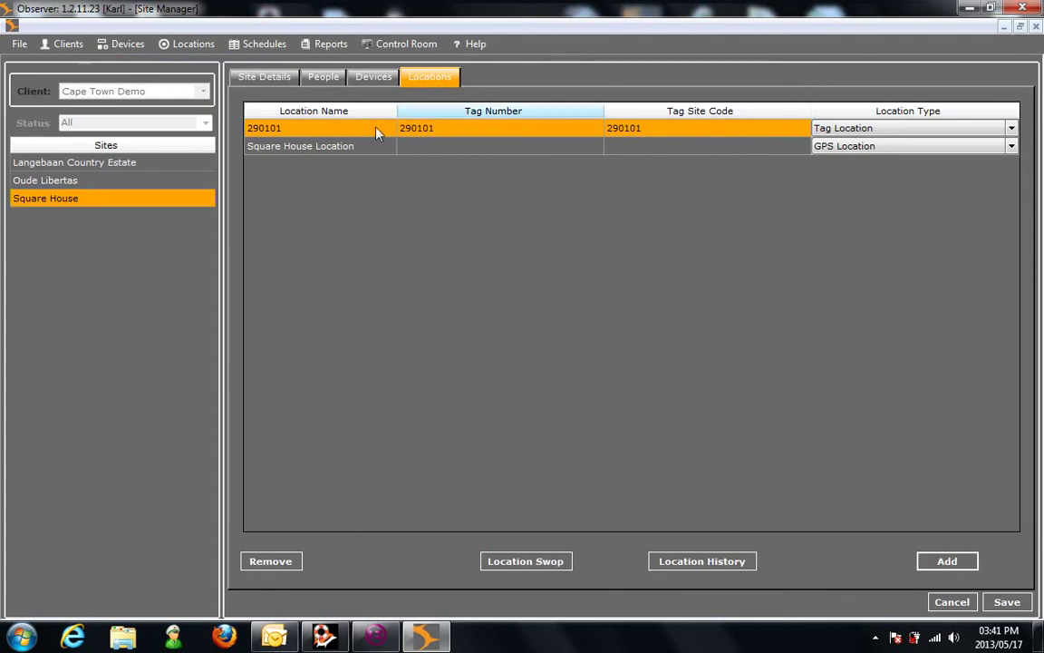
Step: Review the Devices and People lists, then save and confirm the Square House site changes
left_click(370, 80)
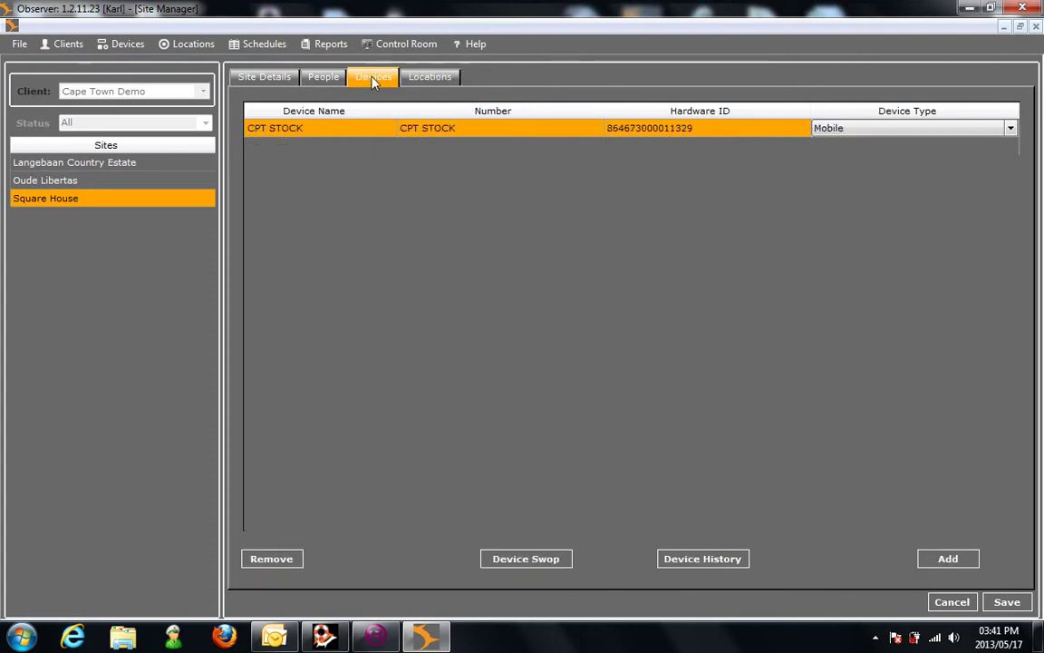
left_click(317, 80)
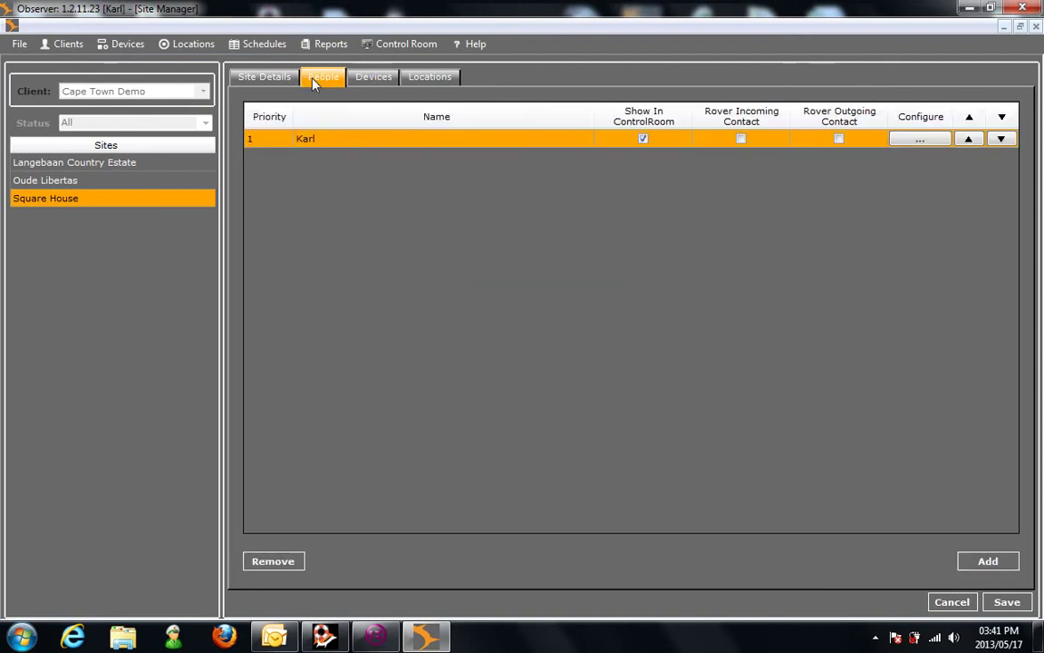
left_click(1004, 602)
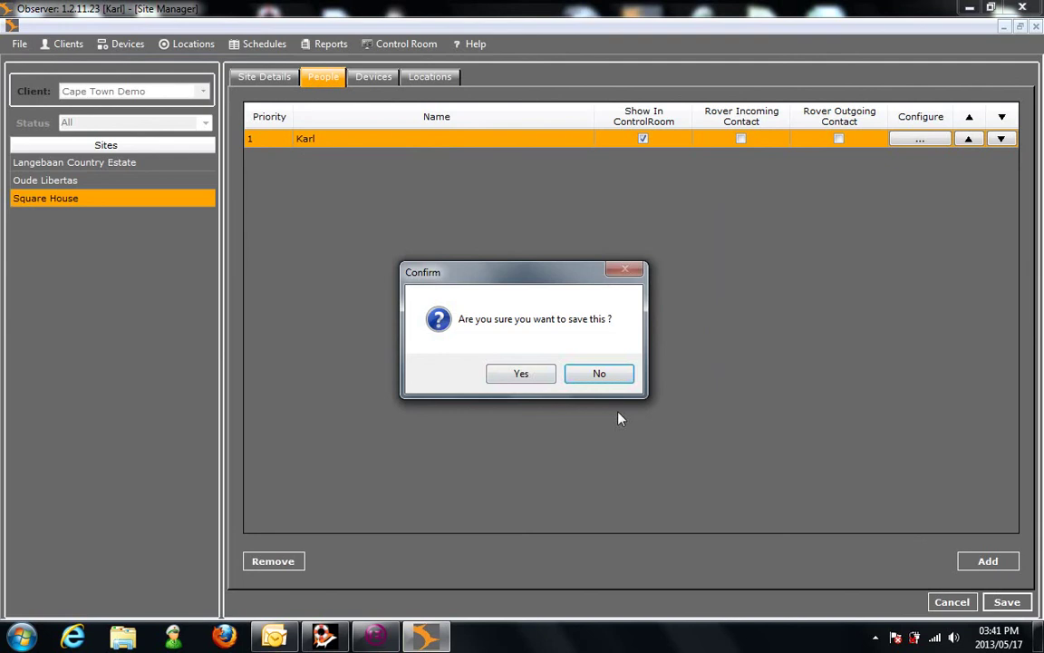
left_click(522, 376)
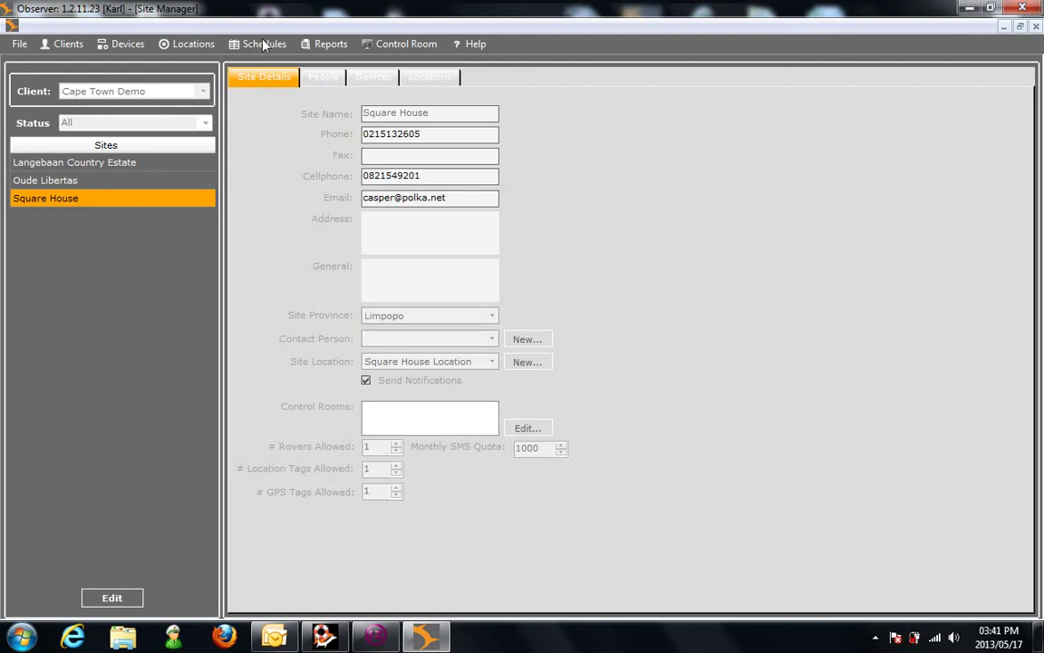
Step: Start a new Square House route in Route Manager named 'Route 1'
left_click(263, 44)
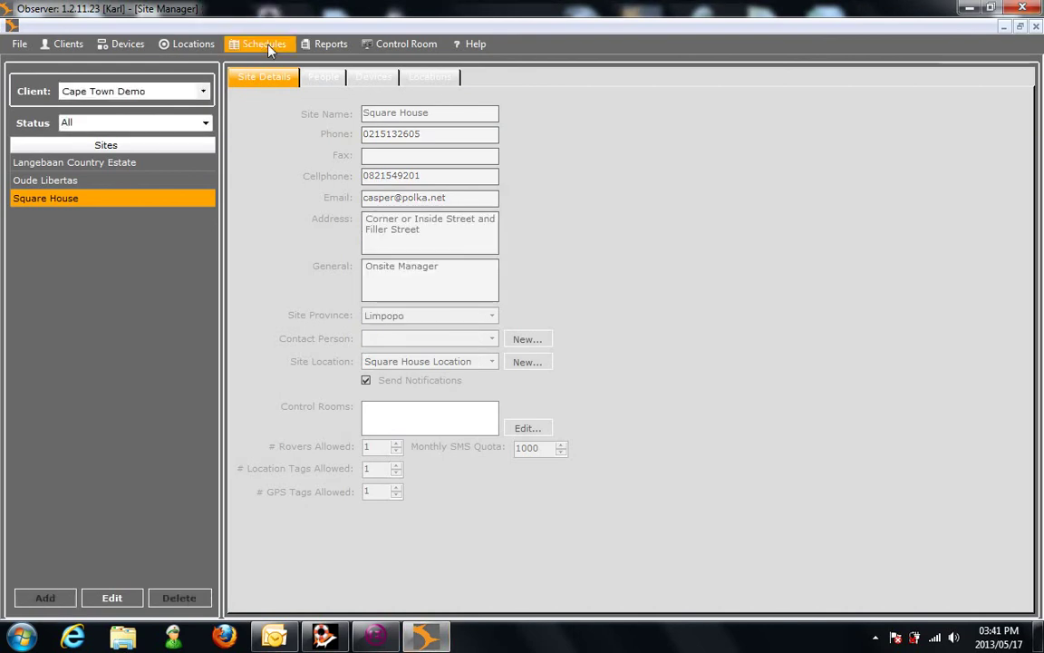
left_click(263, 46)
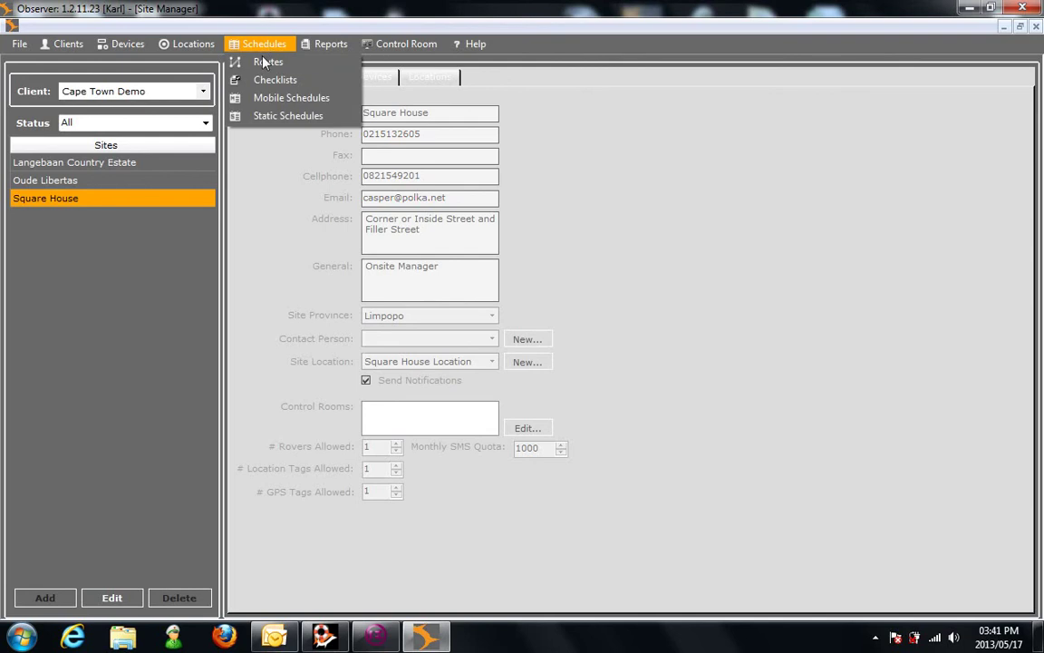
left_click(264, 63)
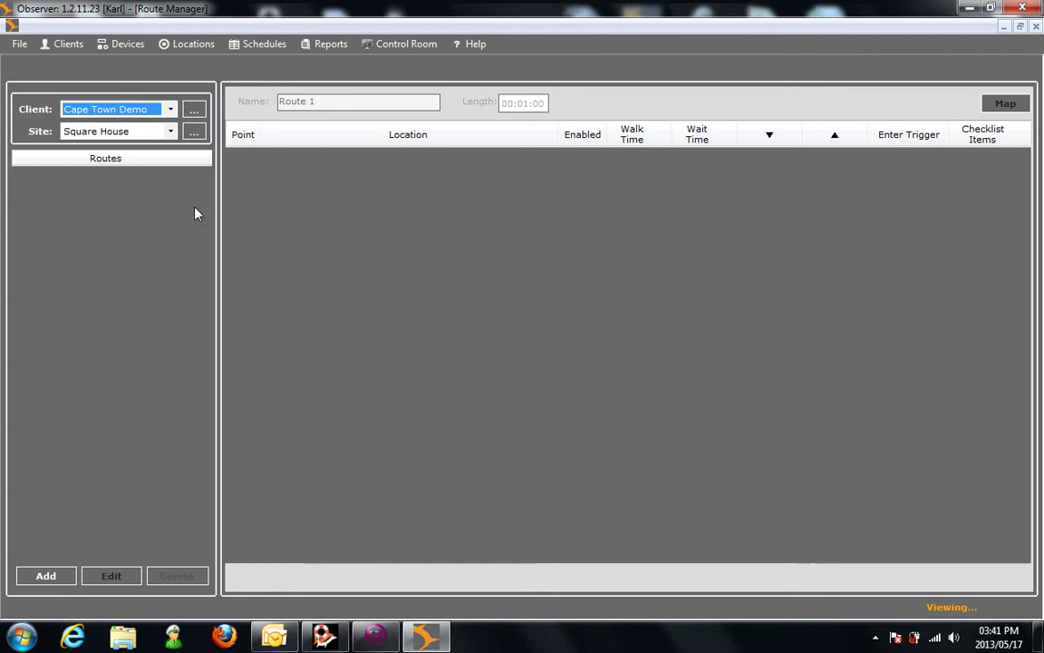
left_click(47, 577)
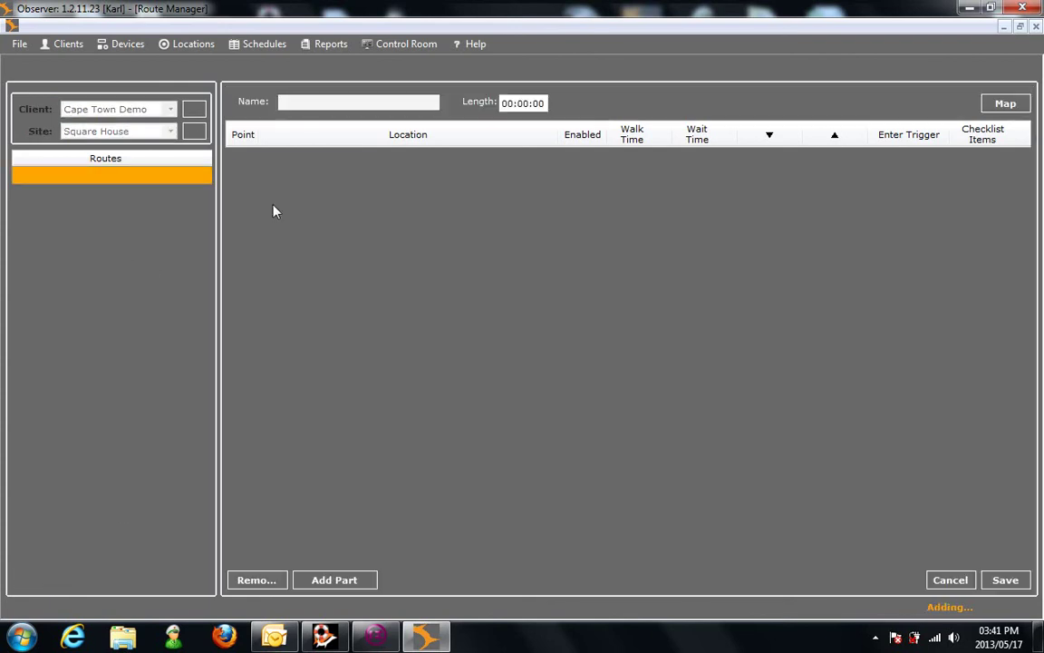
type("Route 1")
Step: Reduce Route 1 to a single point using location 290101
left_click(330, 581)
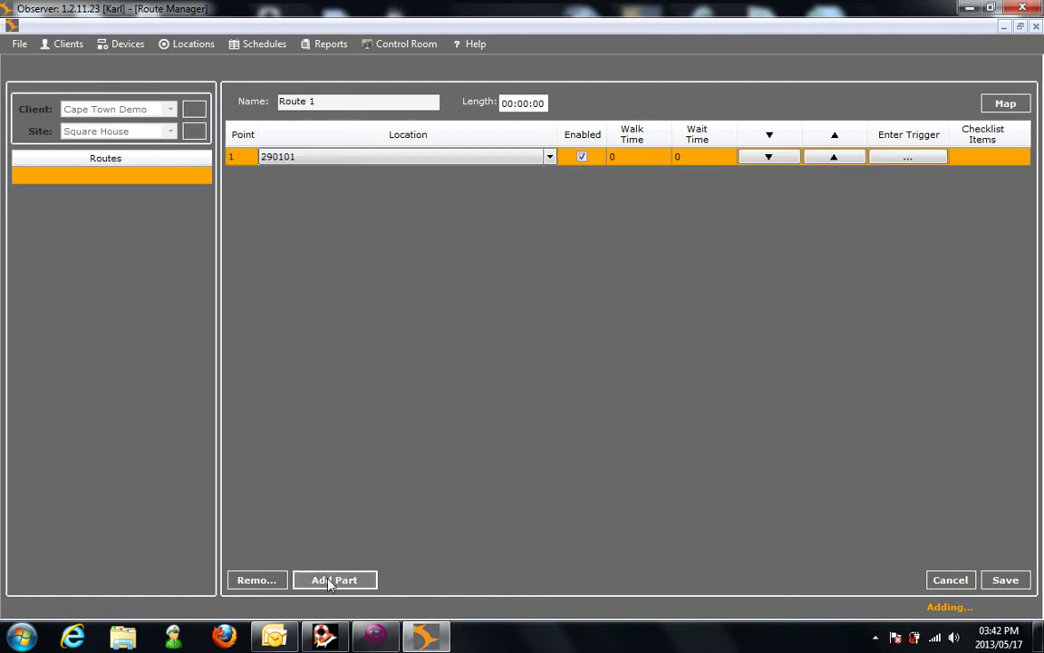
left_click(330, 584)
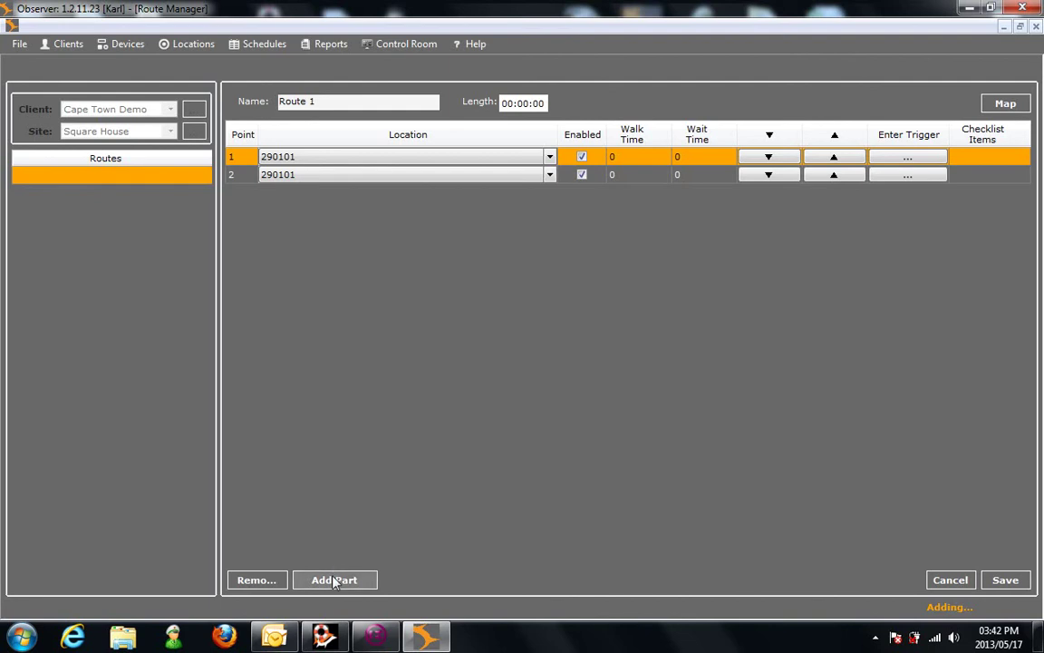
left_click(335, 581)
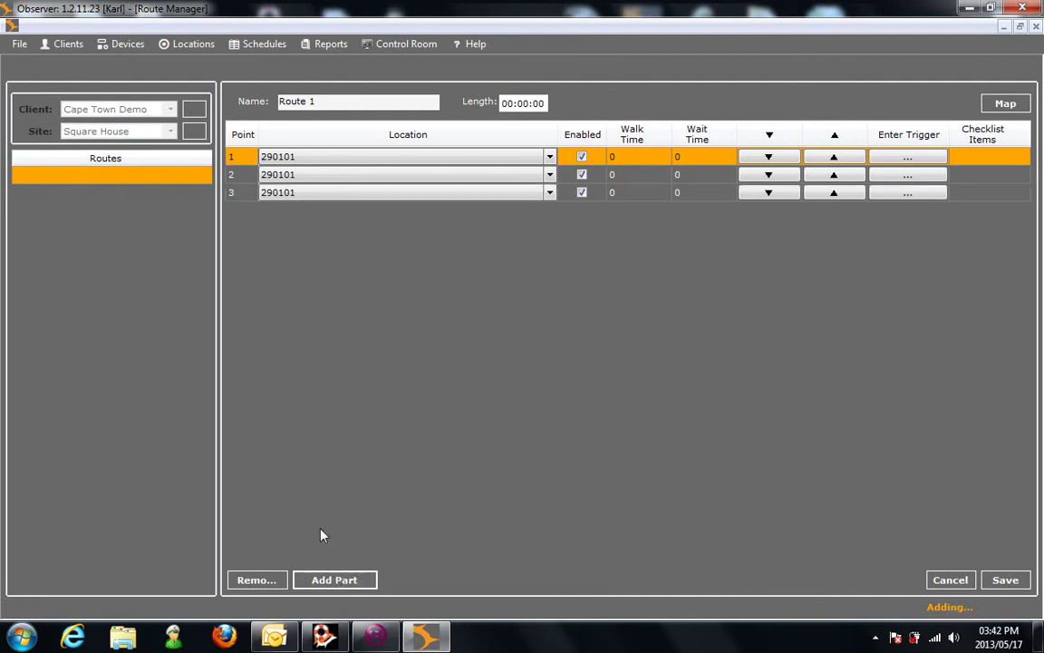
left_click(263, 581)
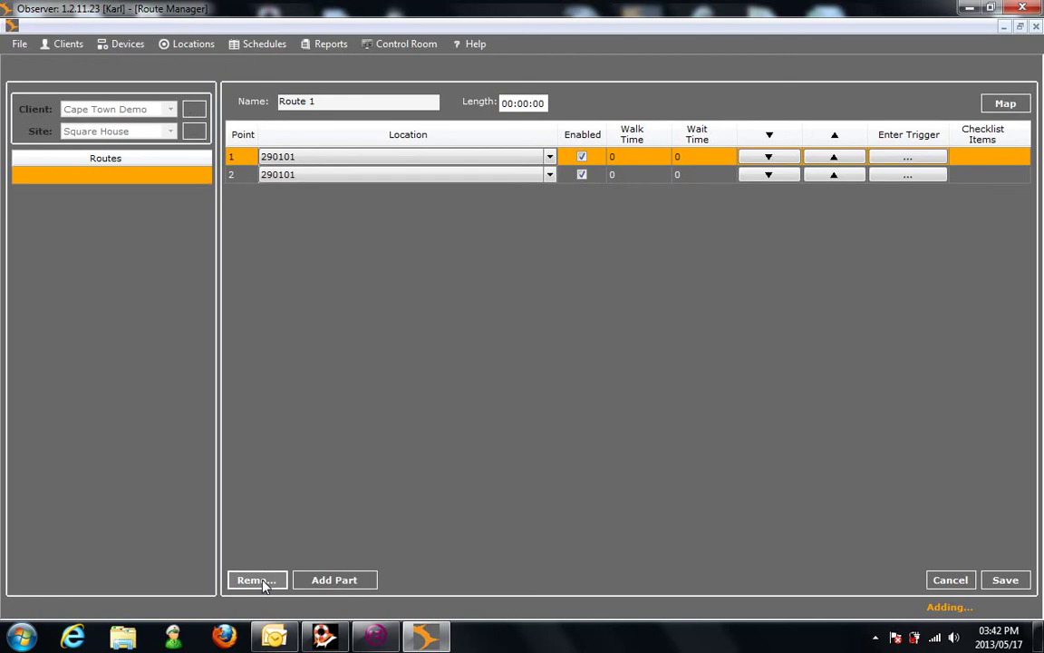
left_click(263, 583)
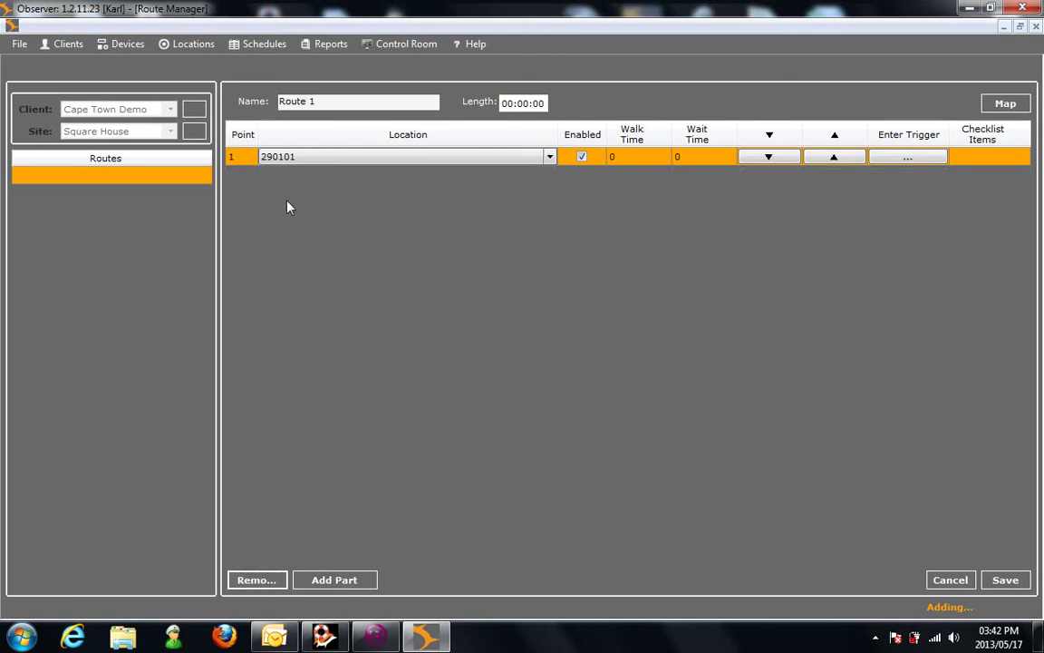
left_click(550, 156)
left_click(551, 158)
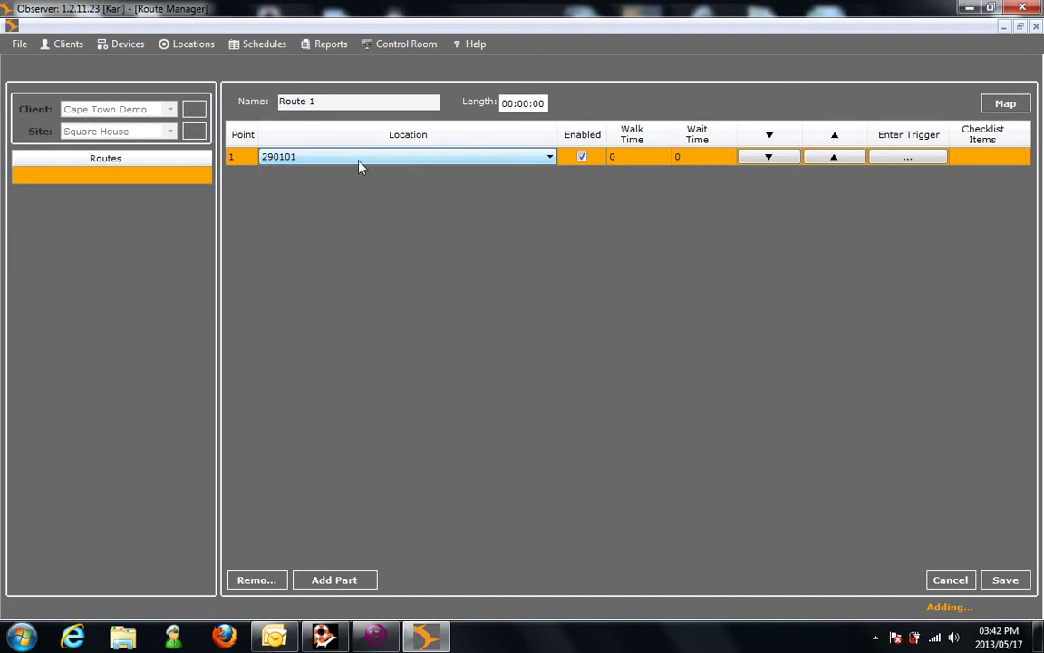
Step: Set point 1's walk time to 1 and save Route 1
left_click(618, 158)
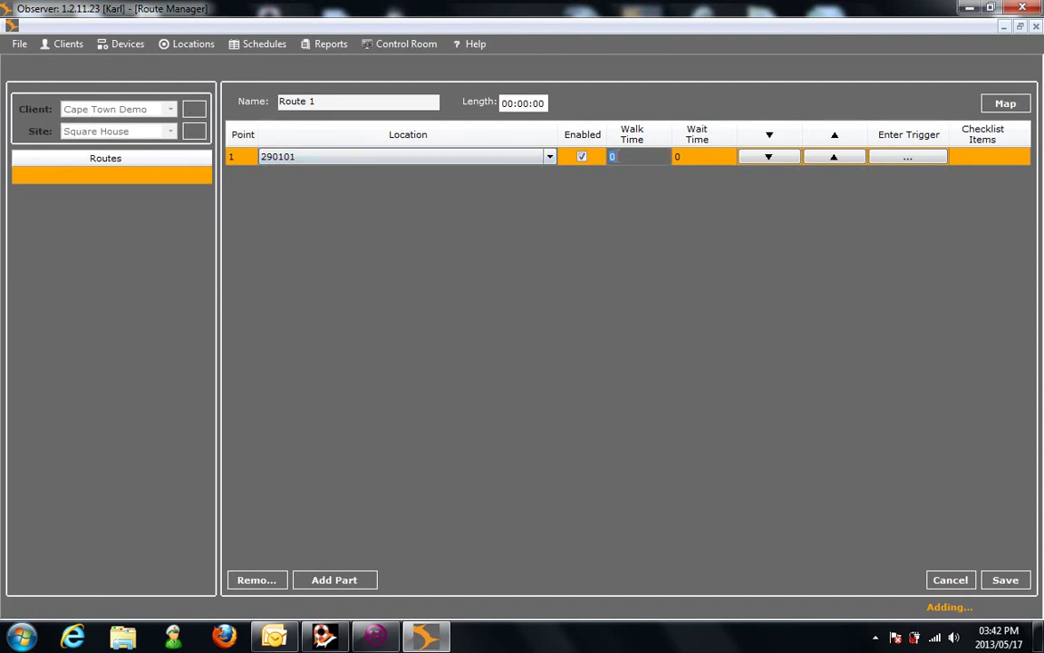
type("1")
left_click(1005, 580)
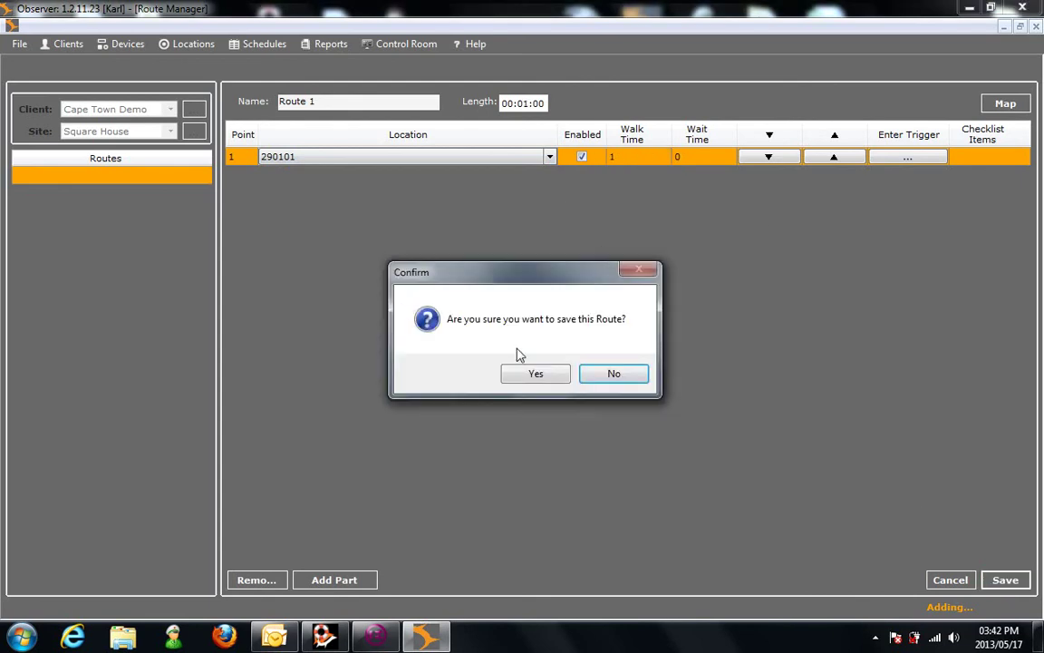
left_click(513, 373)
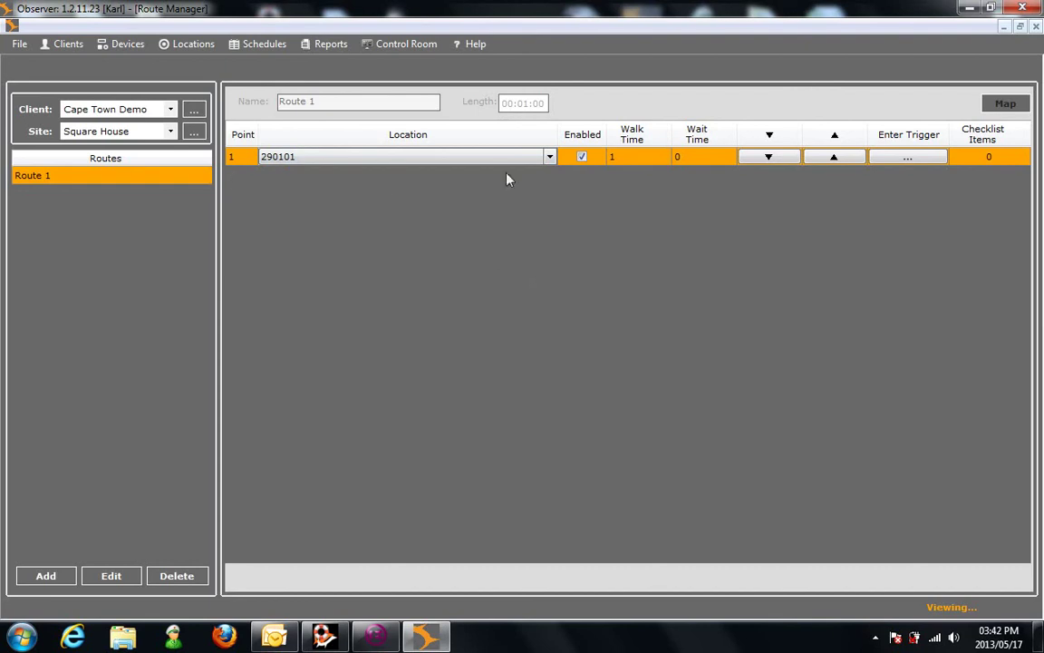
Step: Rename location 290101 to 'Guard House' in Location Manager and confirm the save
left_click(193, 47)
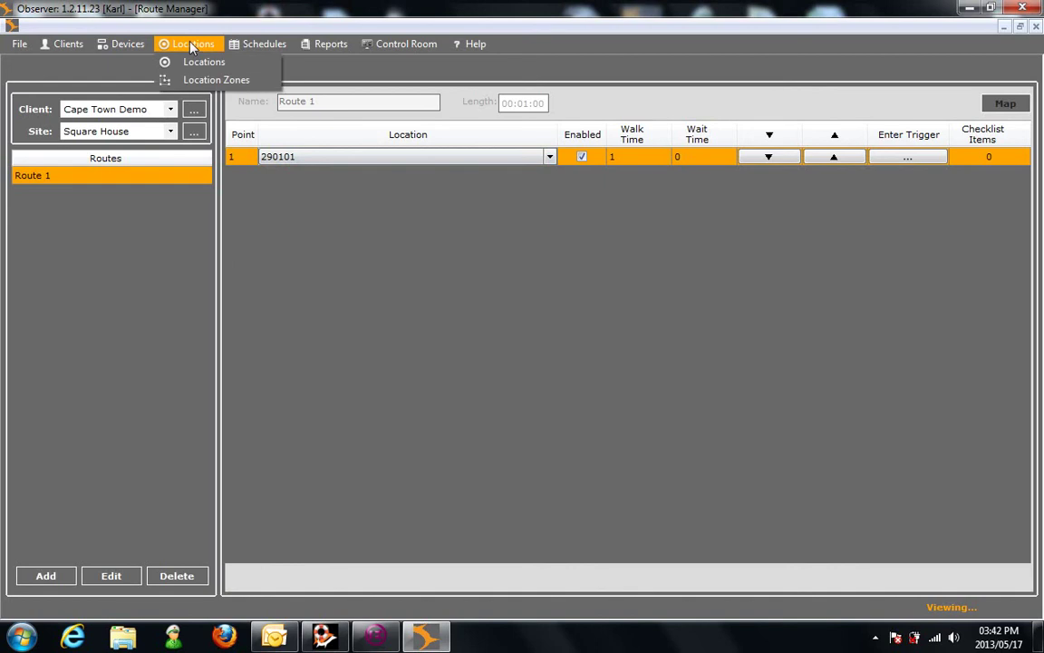
left_click(203, 63)
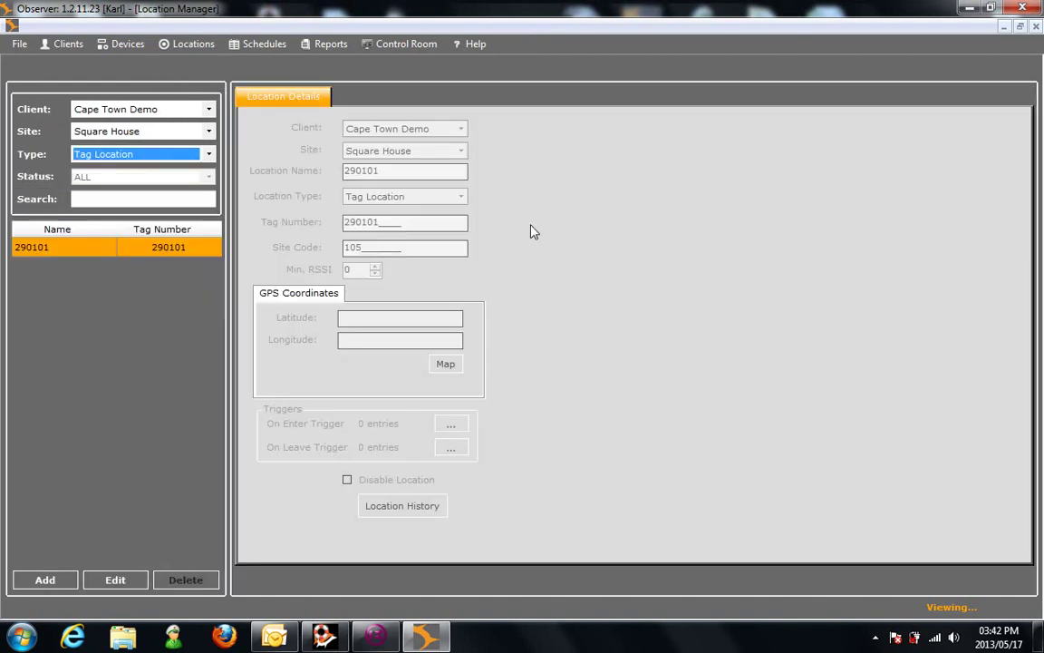
left_click(115, 580)
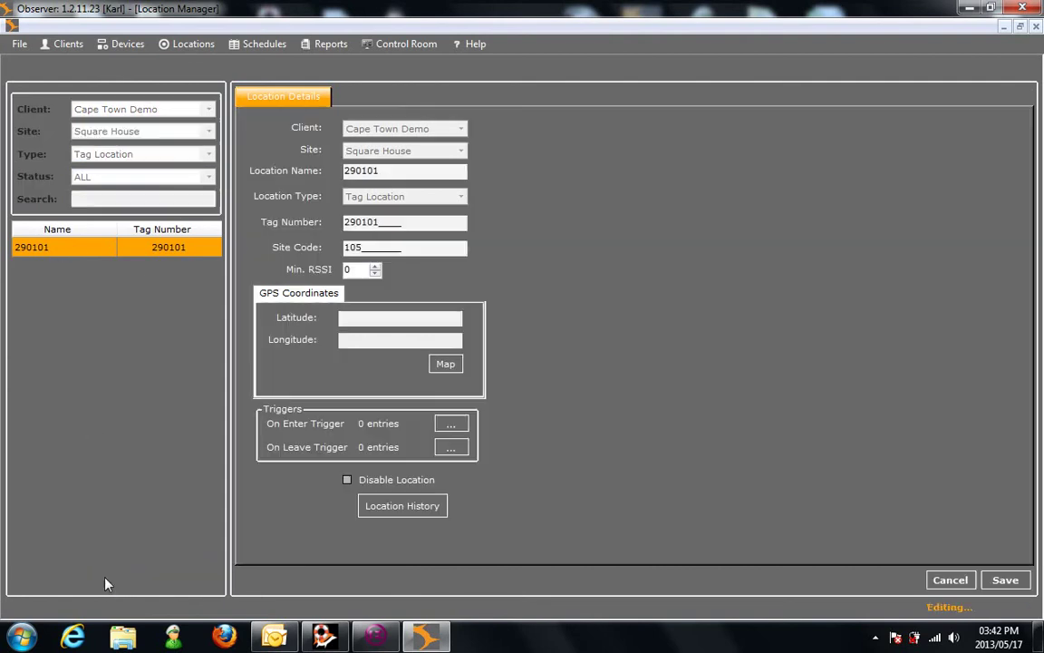
double_click(387, 170)
type("Guard House")
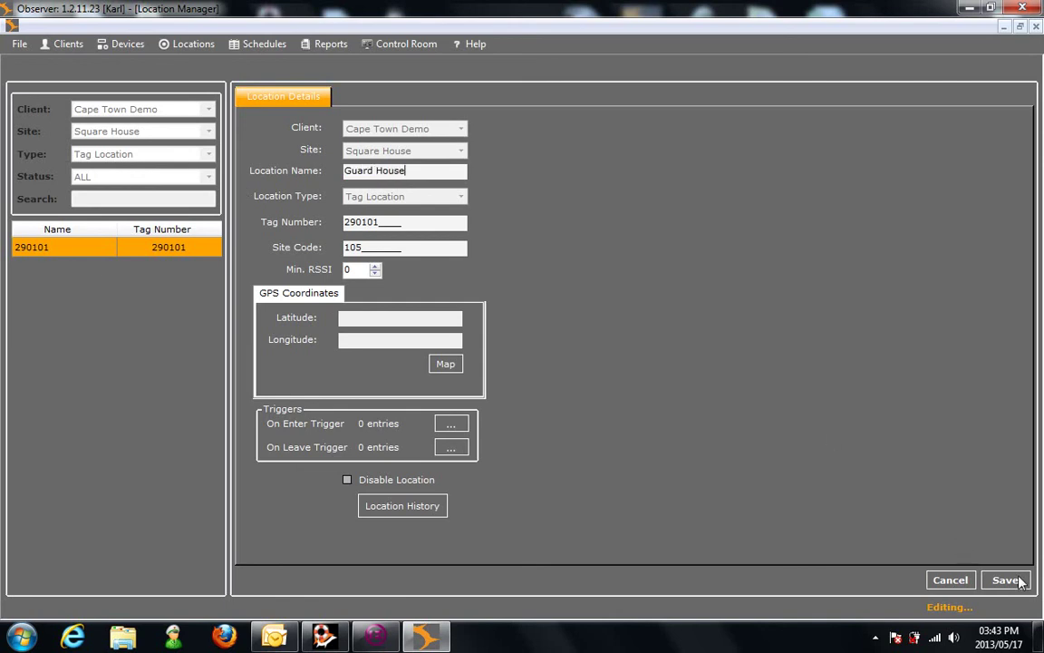
left_click(1006, 581)
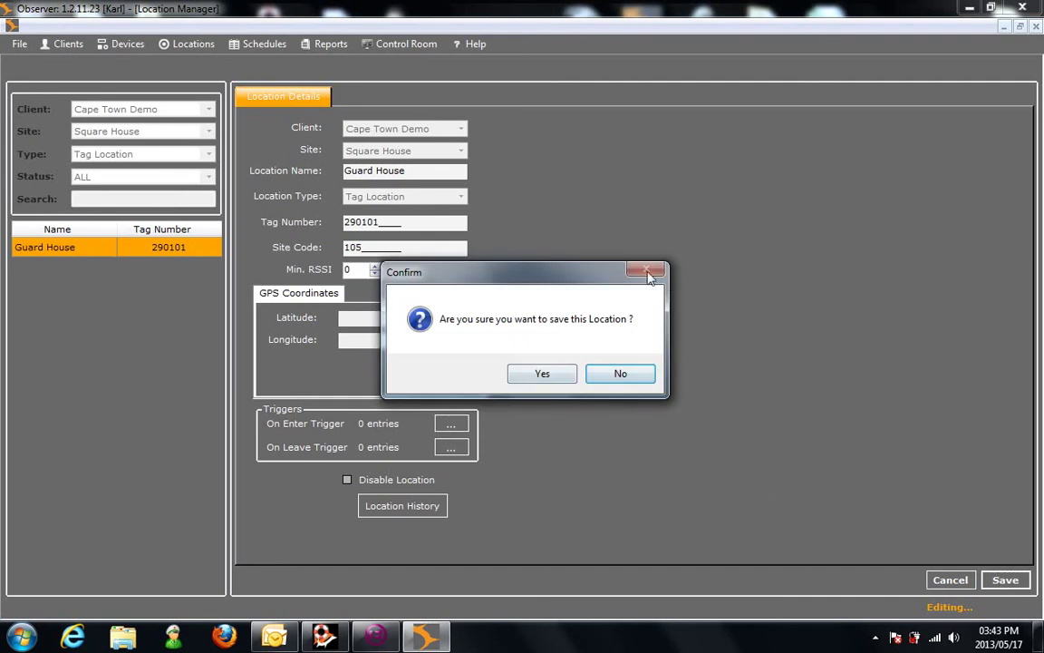
left_click(543, 376)
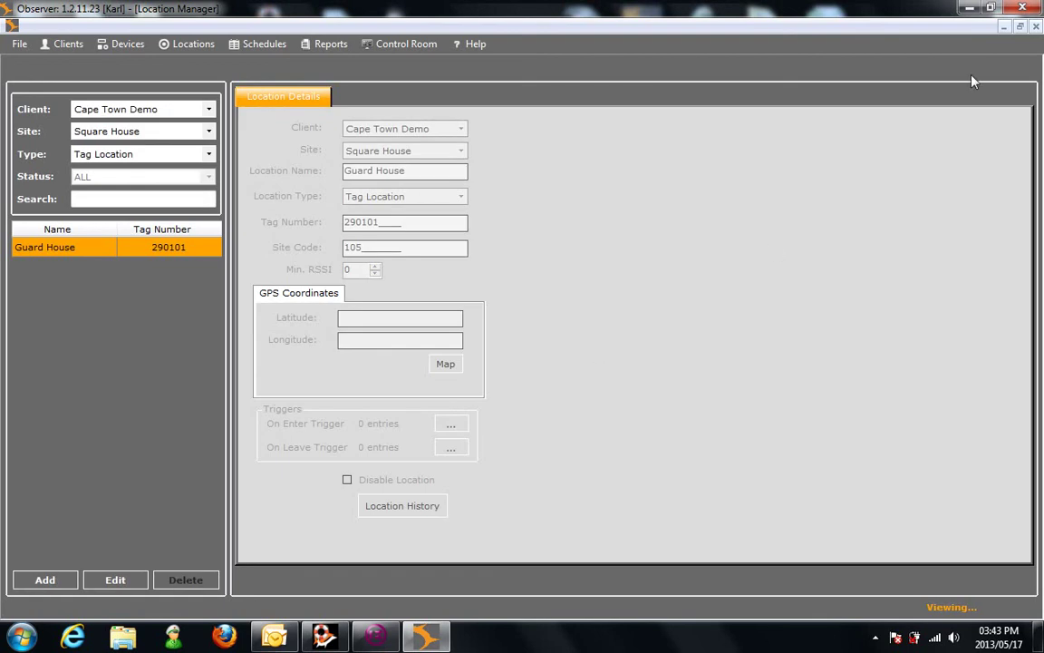
Step: Close the Location and Route Manager windows and reopen Route Manager showing Square House routes
left_click(1035, 26)
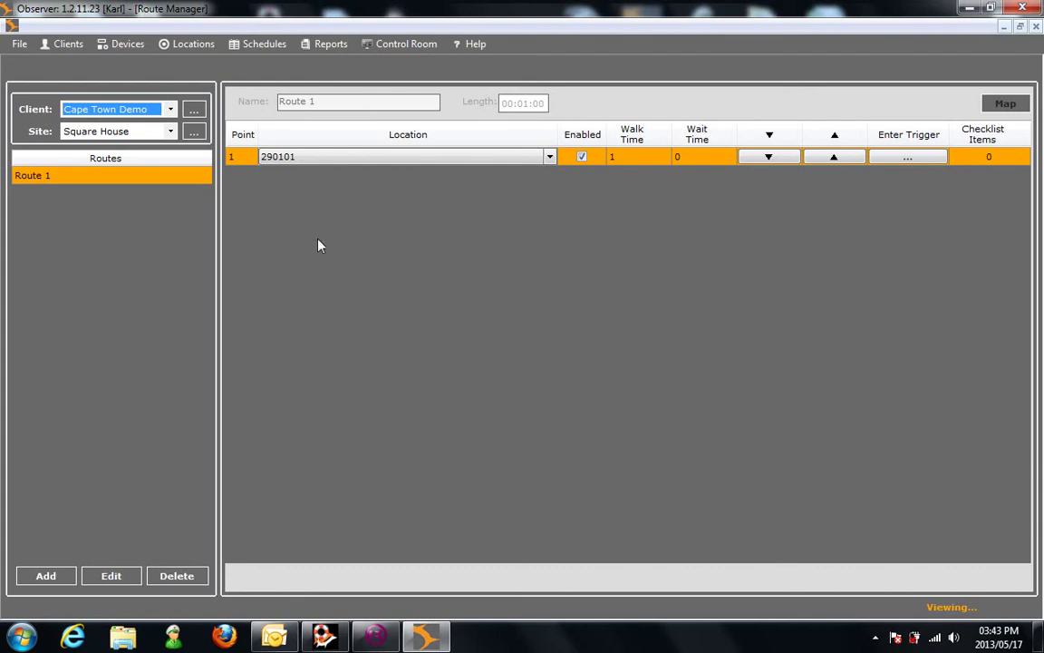
left_click(1036, 26)
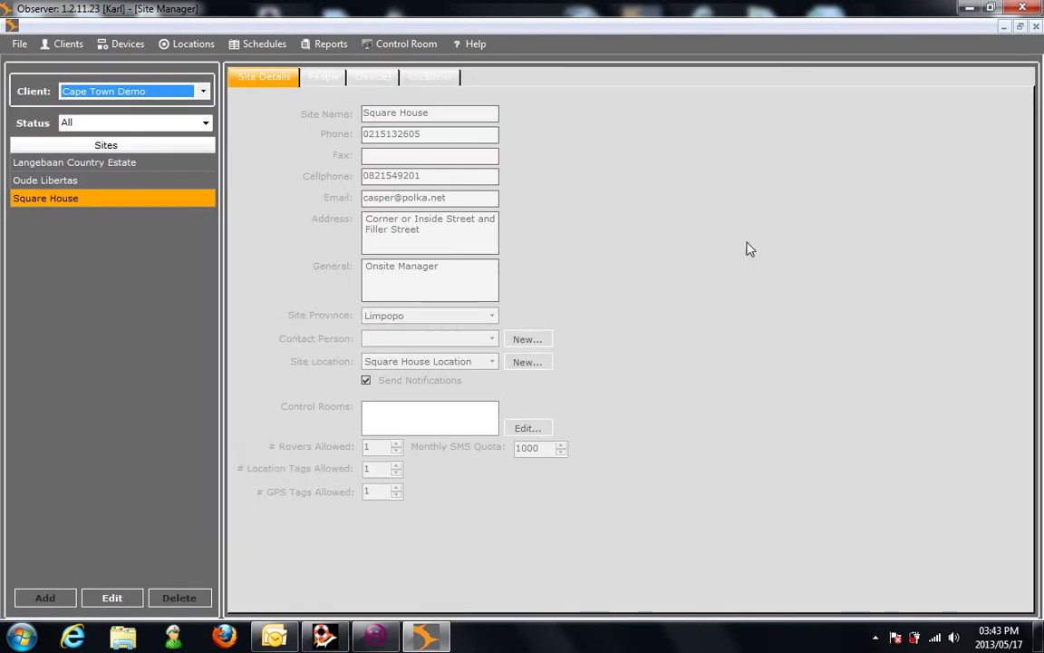
left_click(253, 46)
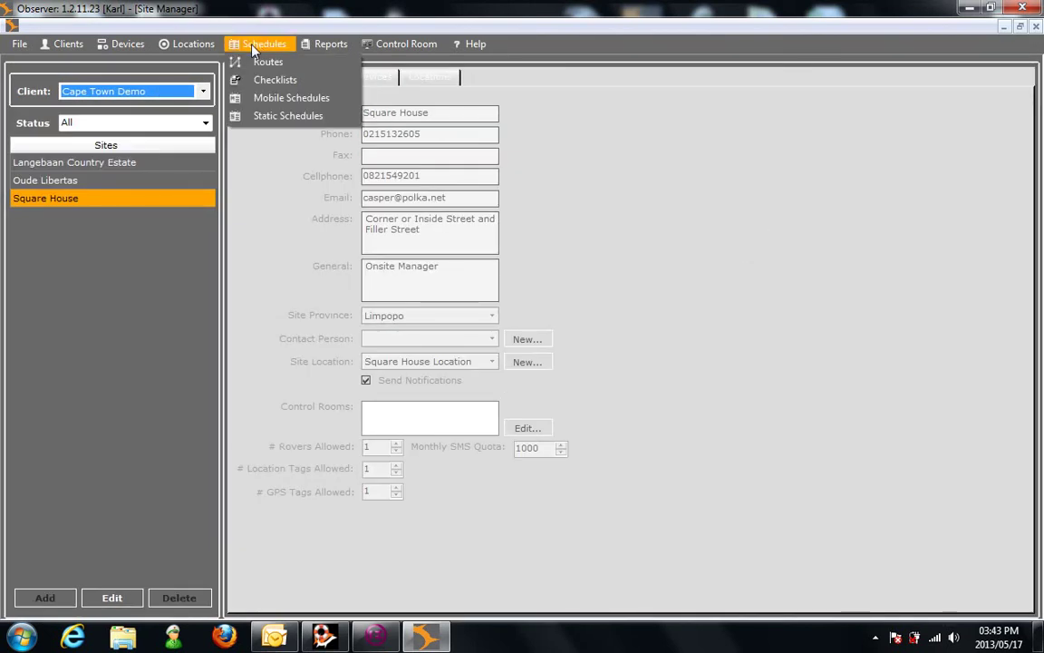
left_click(258, 61)
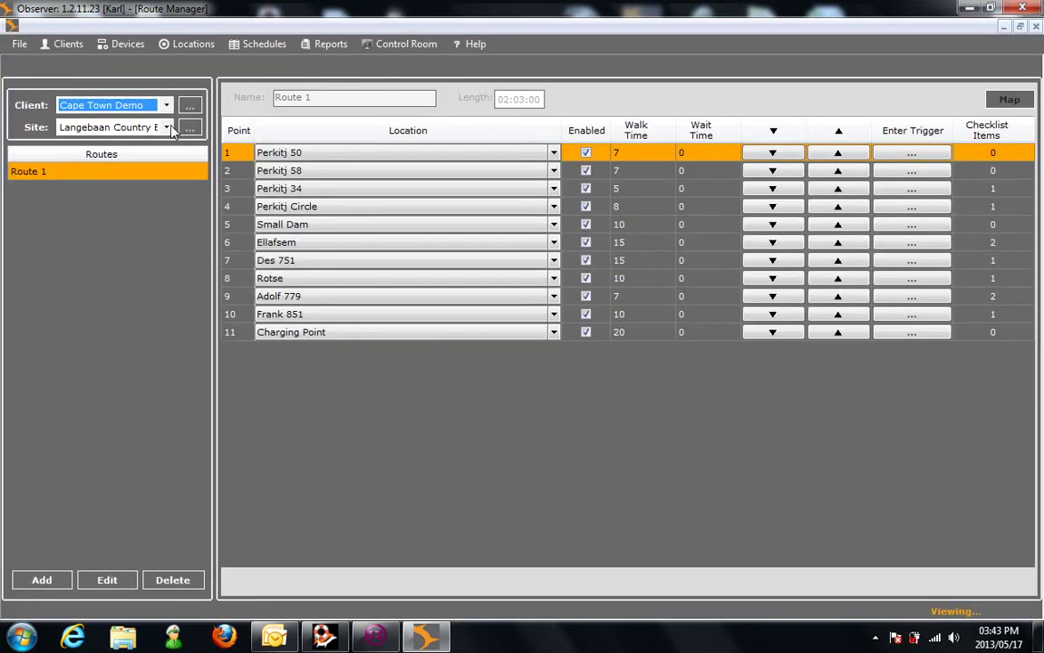
left_click(167, 127)
left_click(136, 165)
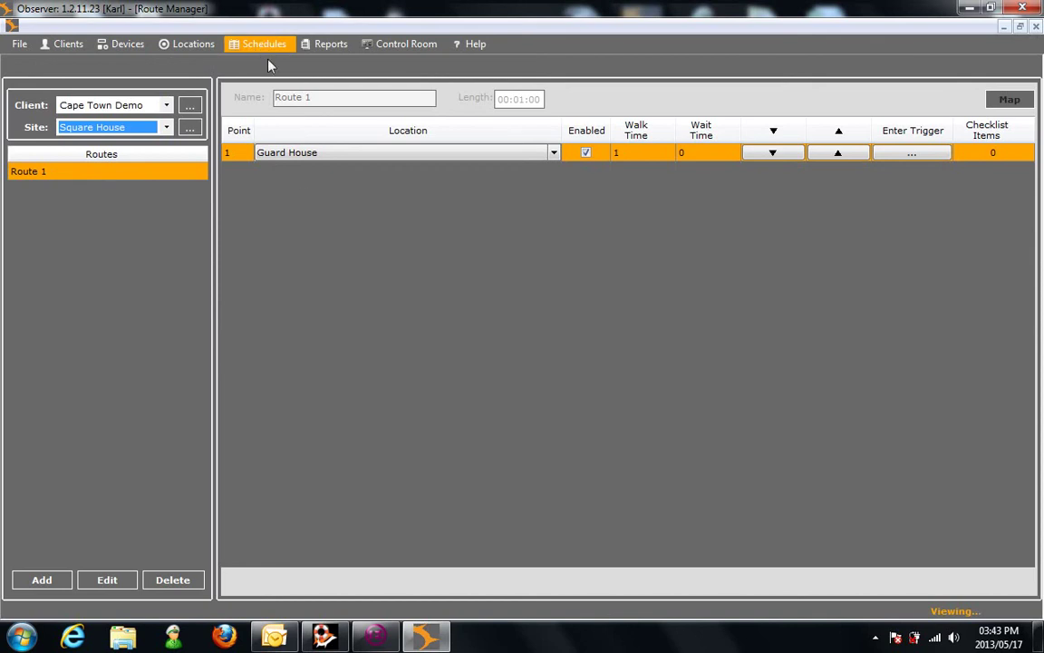
left_click(263, 46)
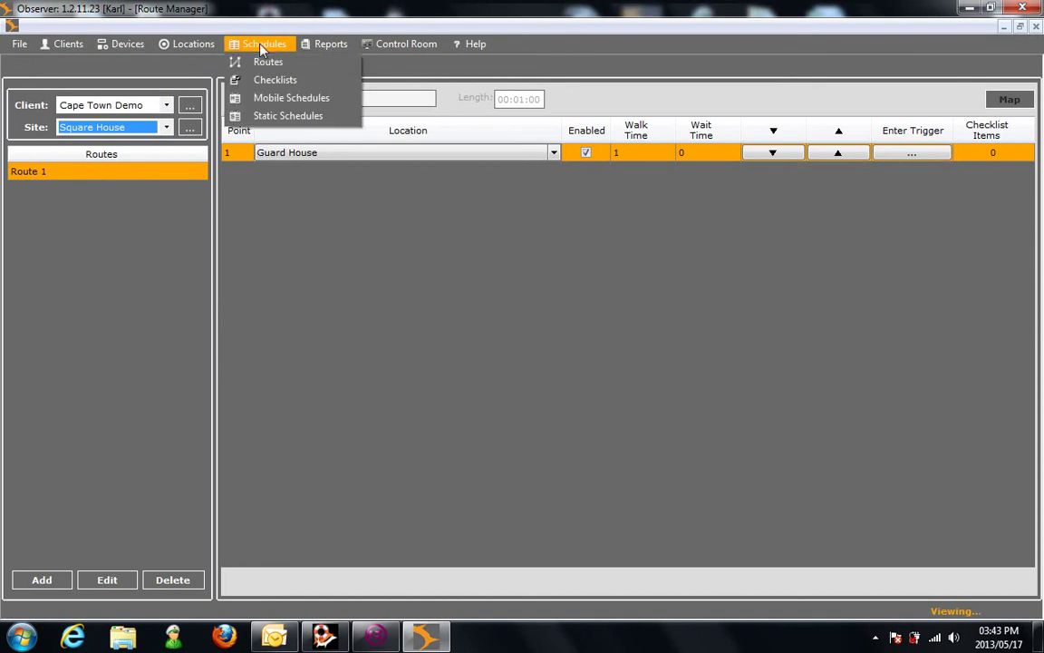
Step: Add a new Square House mobile post named 'Square House Post'
left_click(243, 98)
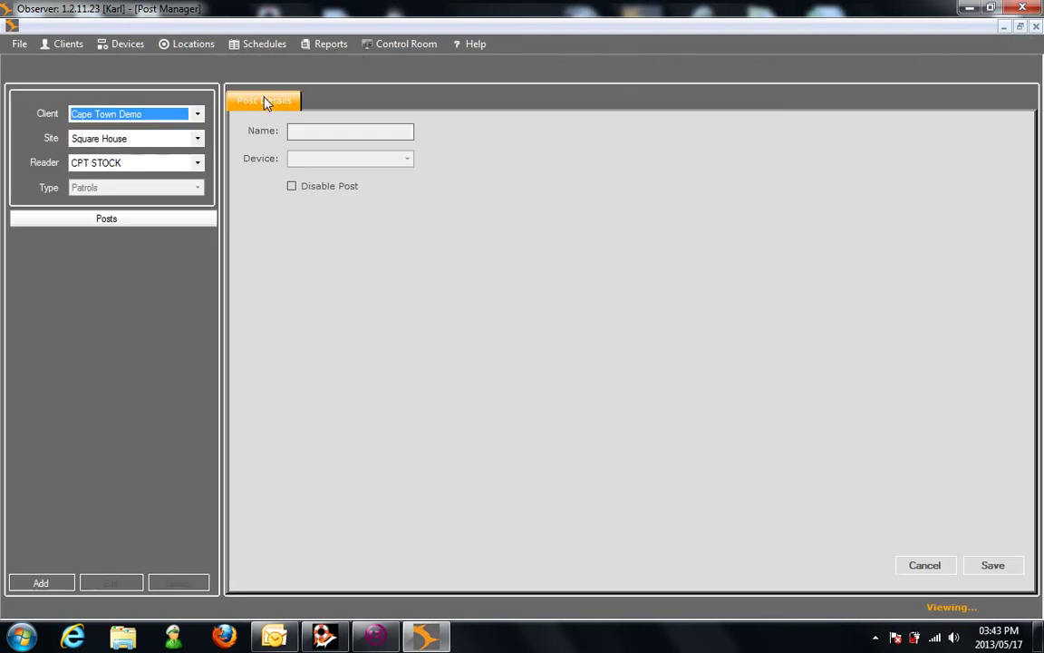
left_click(105, 406)
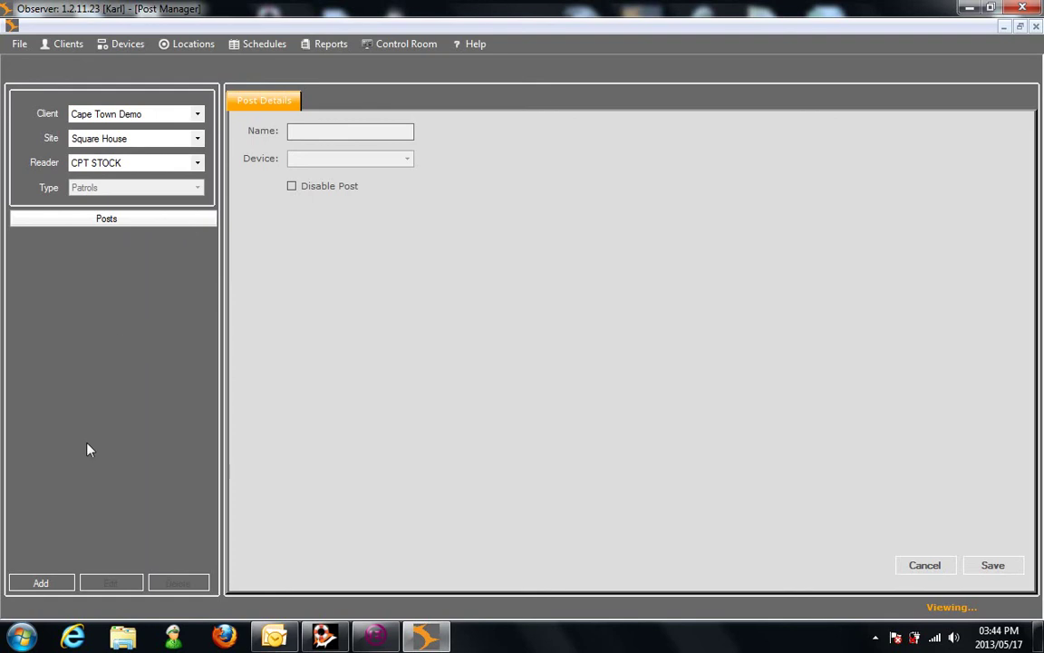
left_click(41, 585)
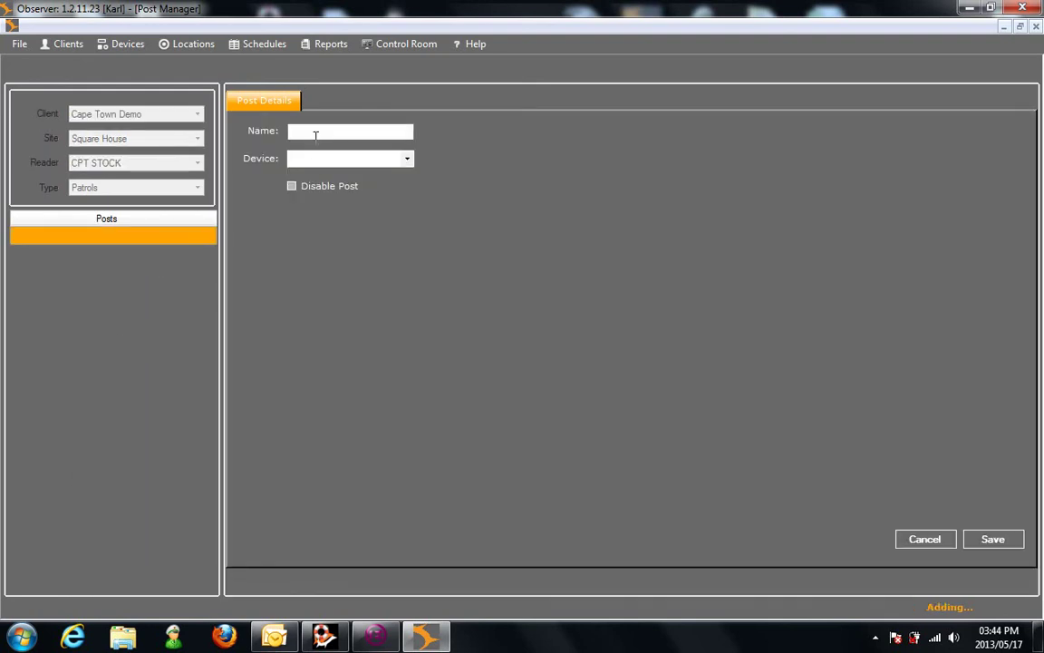
left_click(292, 132)
type("Sqau")
key("BackSpace")
key("BackSpace")
type("uare House Post")
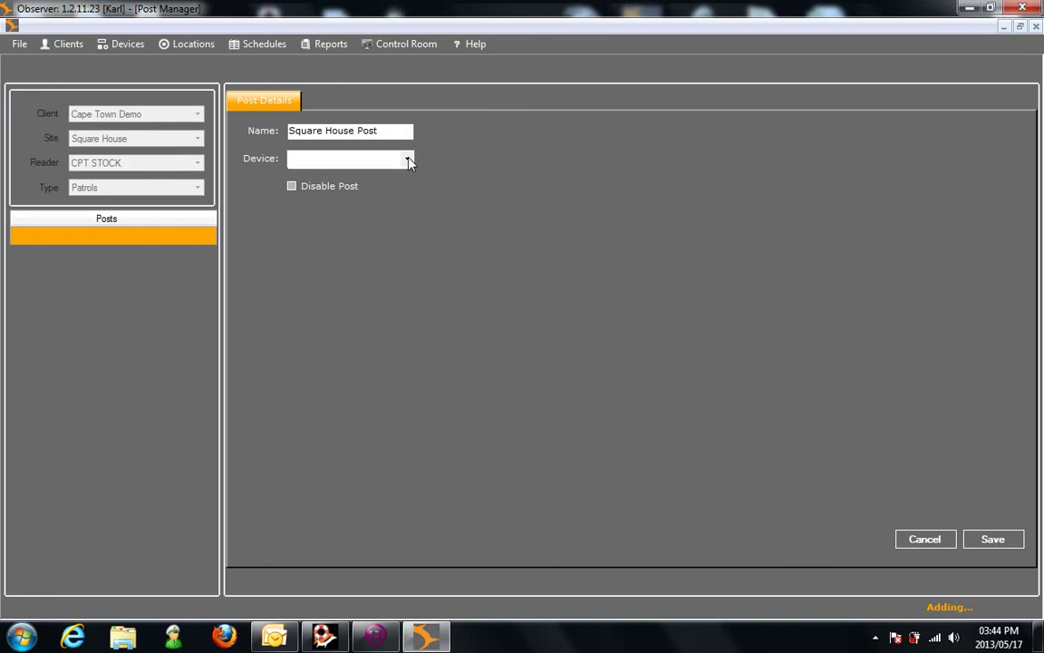
Step: Assign the CPT STOCK device to the post and save it
left_click(409, 159)
left_click(351, 171)
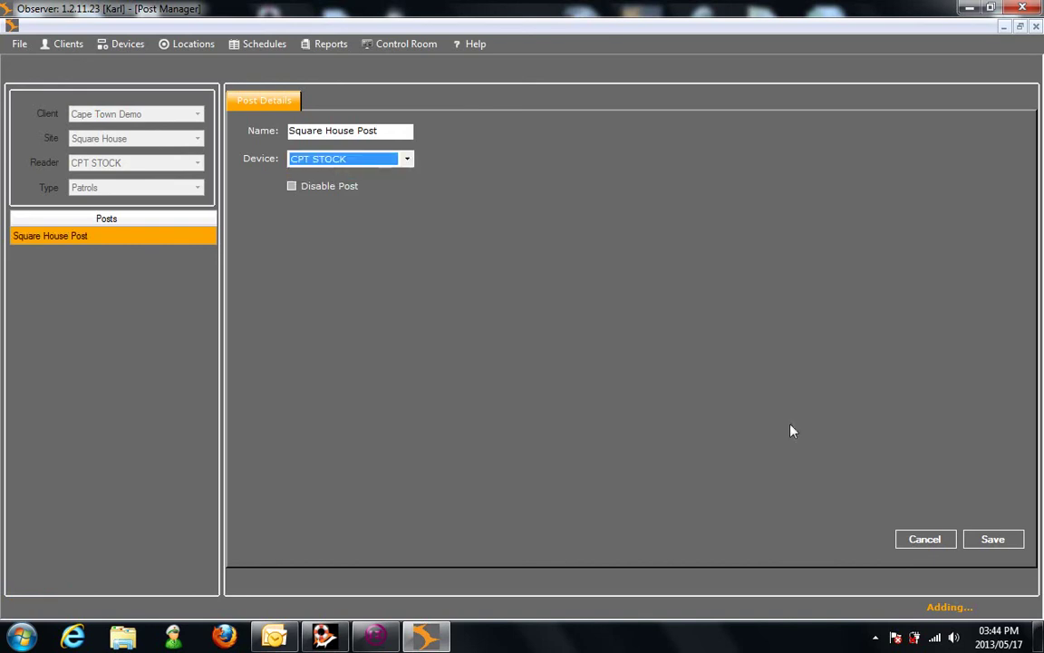
left_click(991, 540)
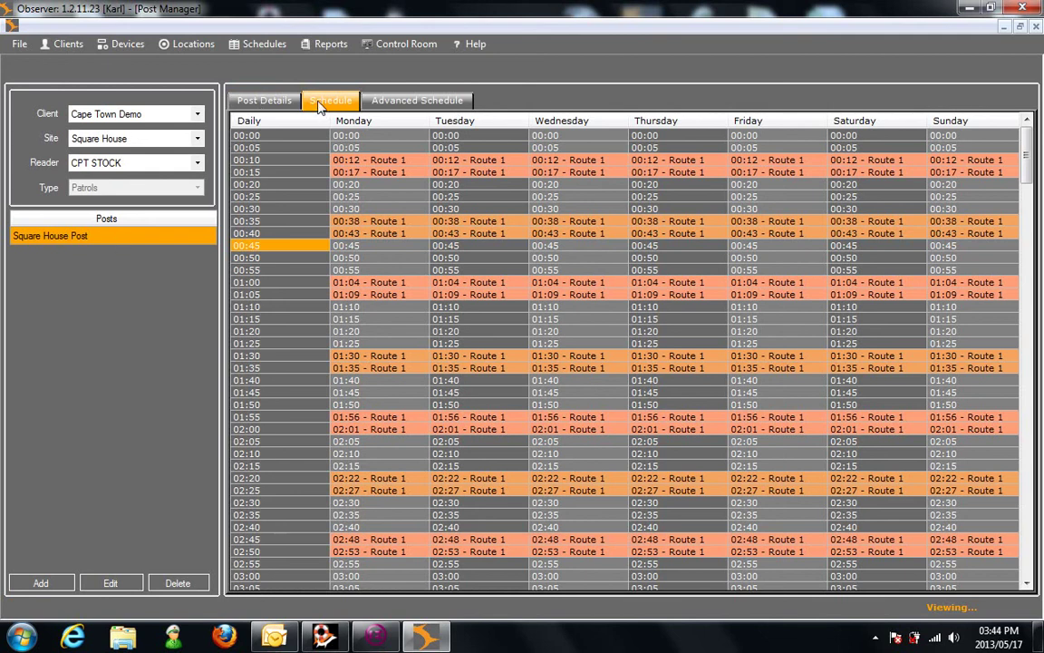
Step: Scroll the schedule grid to 09:00 and add a Daily 09:10 Route 1 patrol
left_click(371, 148)
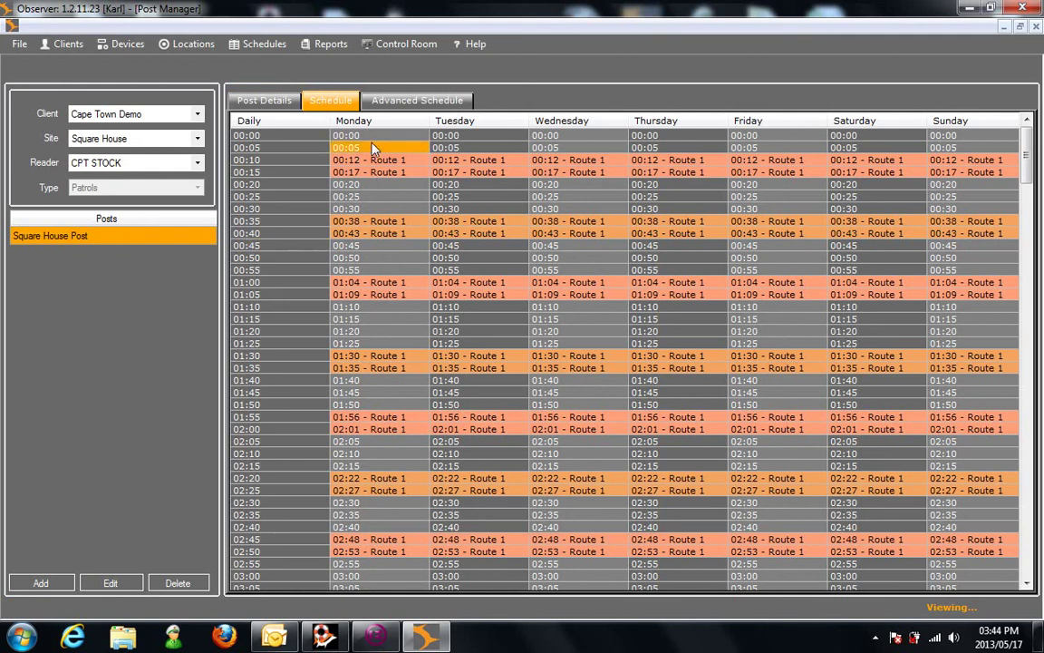
left_click(481, 259)
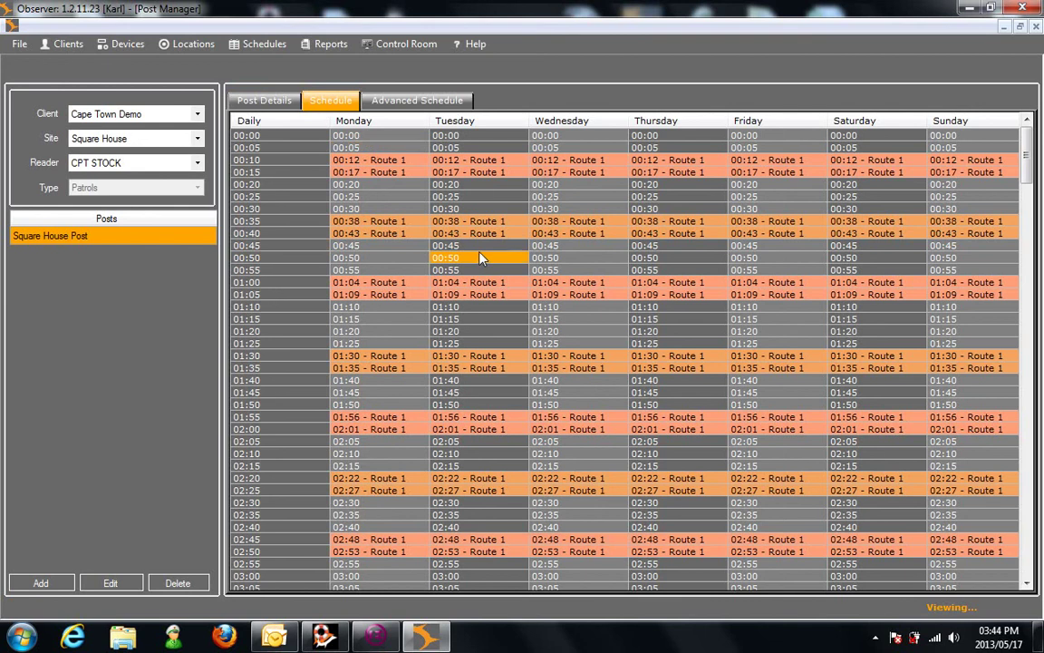
scroll(413, 198, "down", 20)
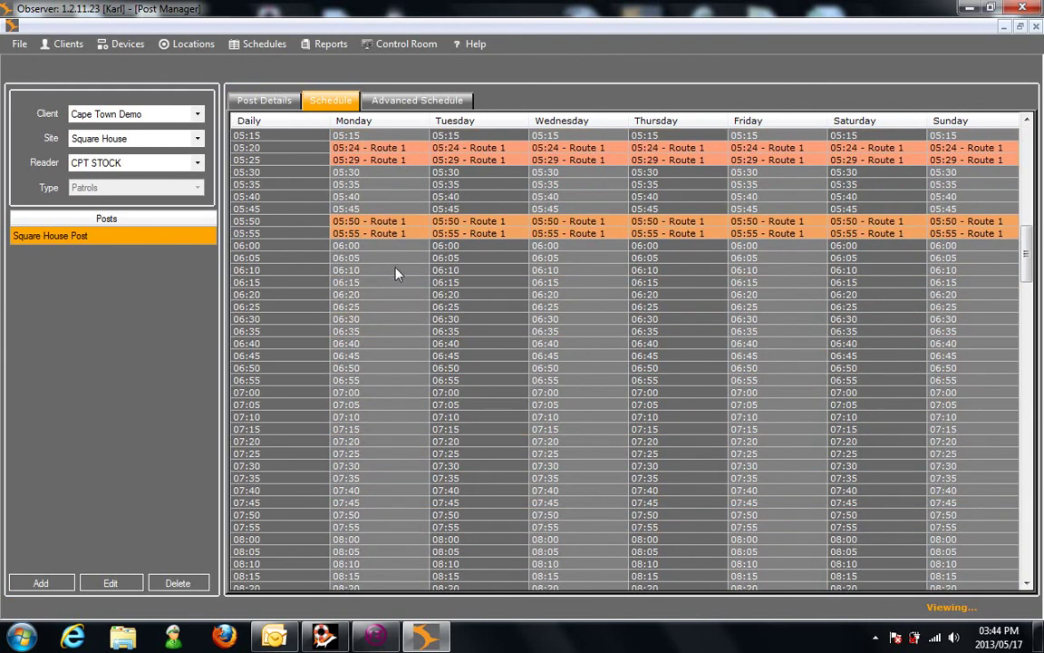
scroll(388, 288, "down", 11)
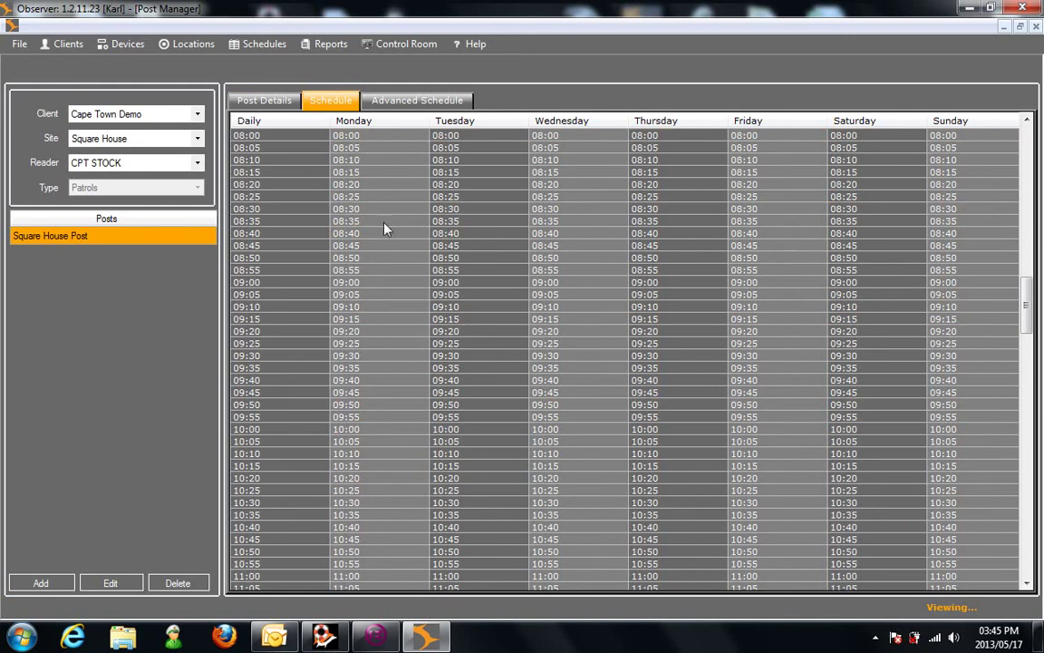
left_click(361, 284)
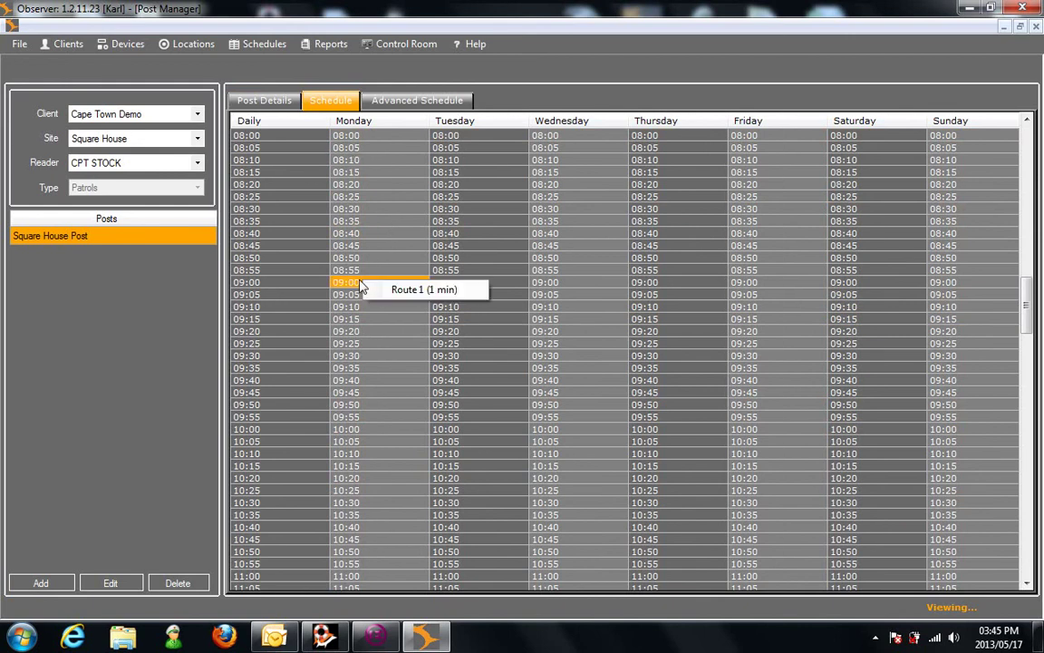
left_click(504, 369)
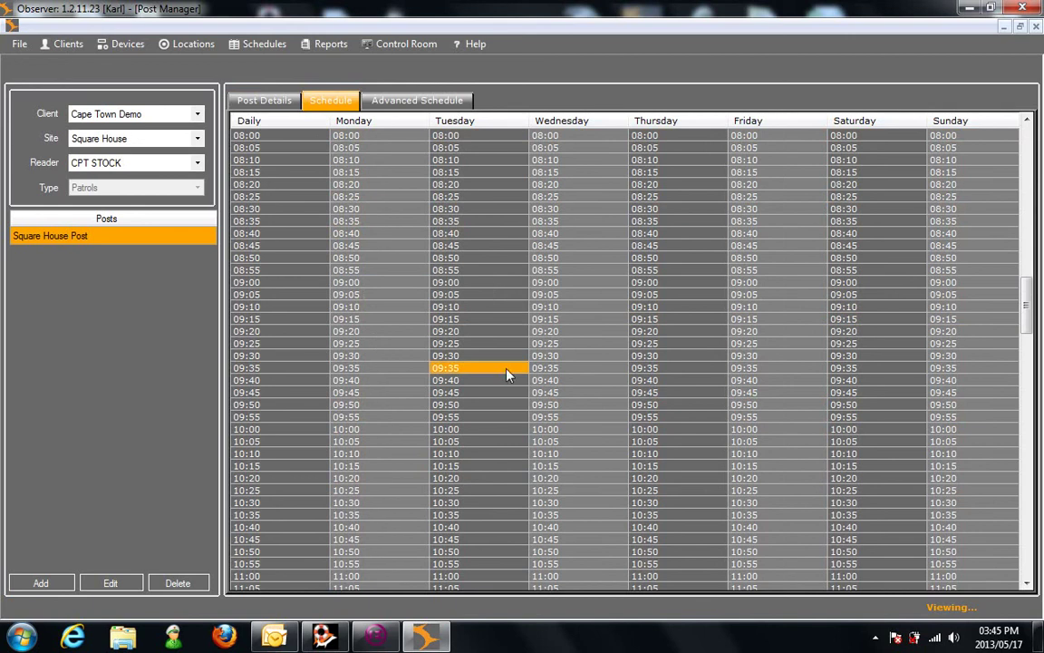
left_click(256, 310)
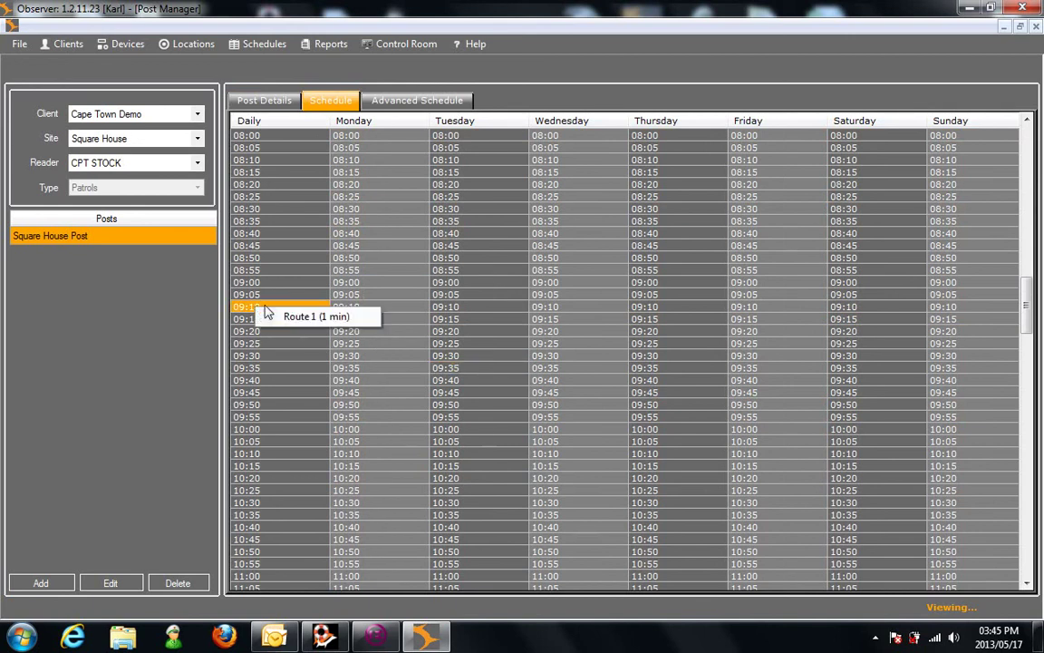
left_click(289, 317)
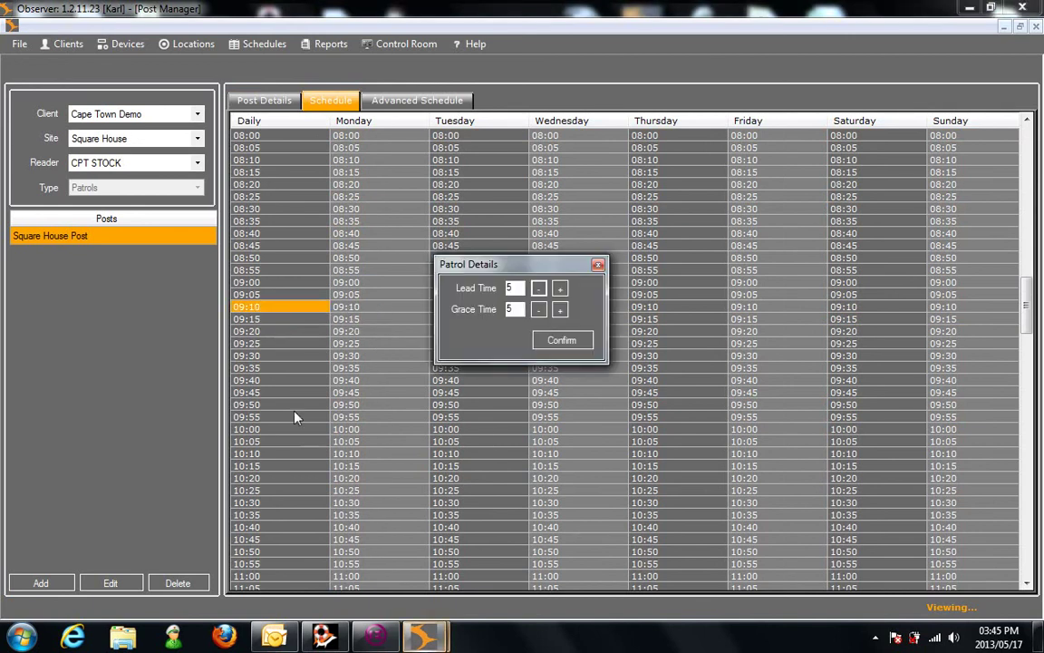
left_click(552, 337)
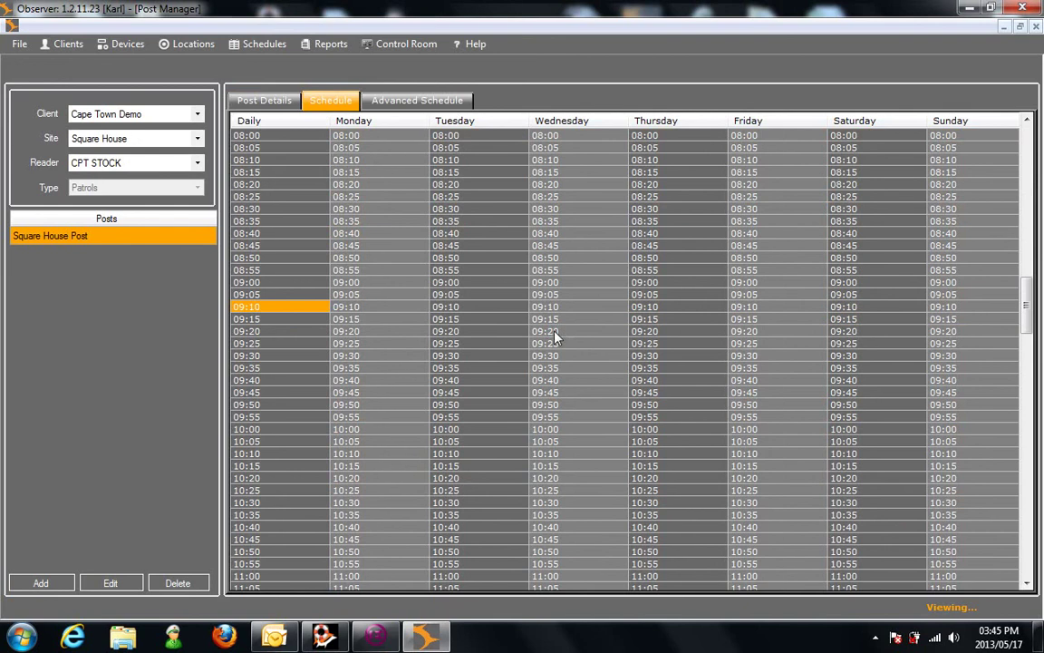
Step: Add a Daily 09:35 Route 1 patrol with a lead time of 5
left_click(279, 369)
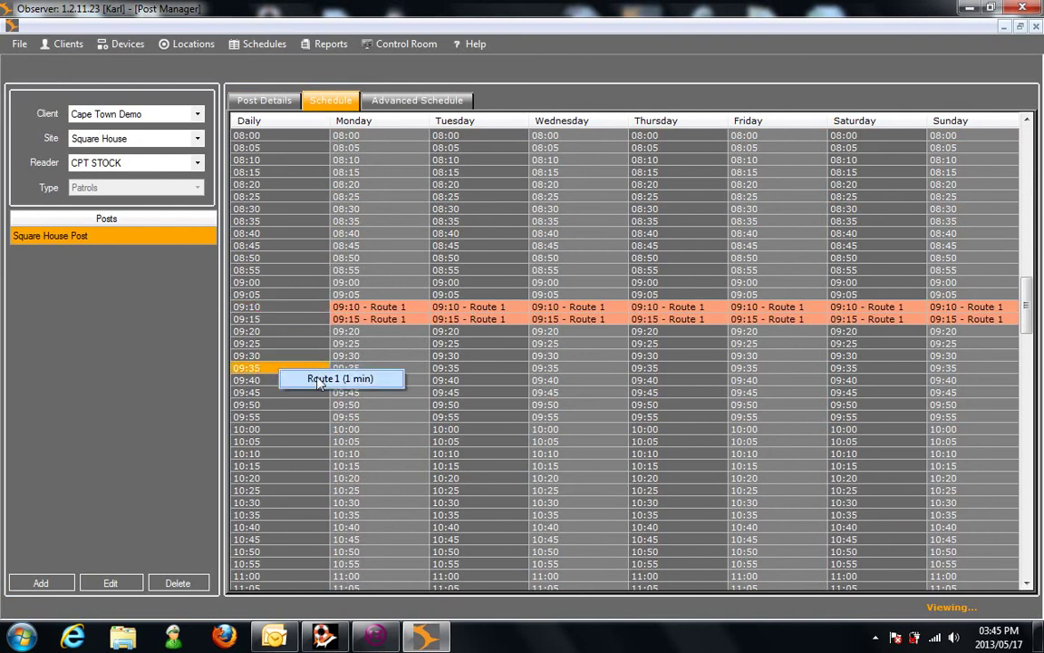
left_click(319, 379)
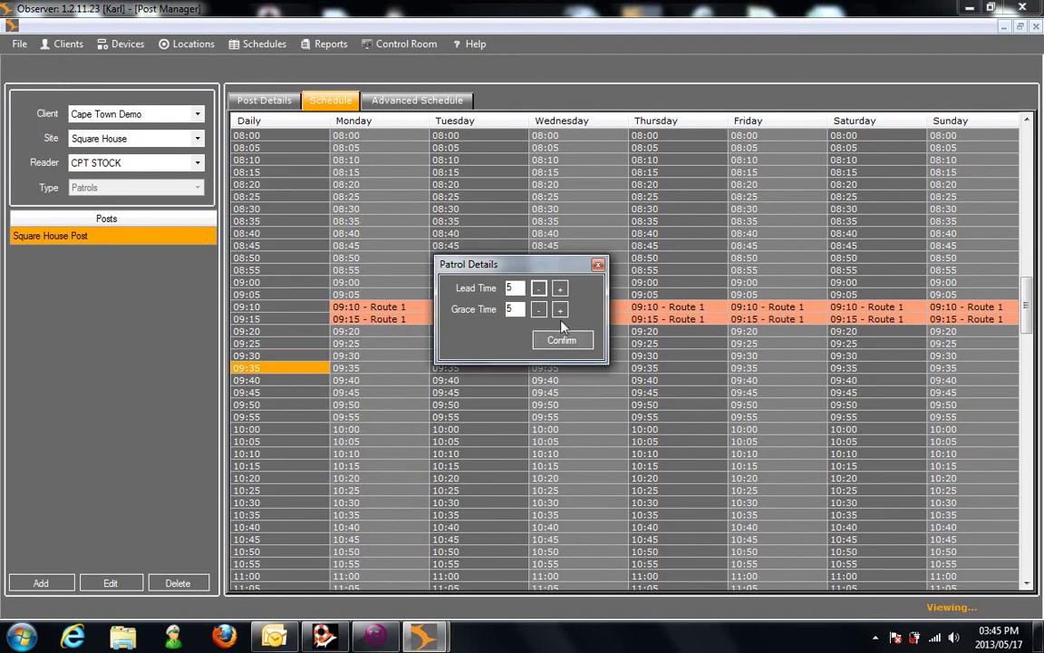
left_click(598, 264)
mouse_move(281, 372)
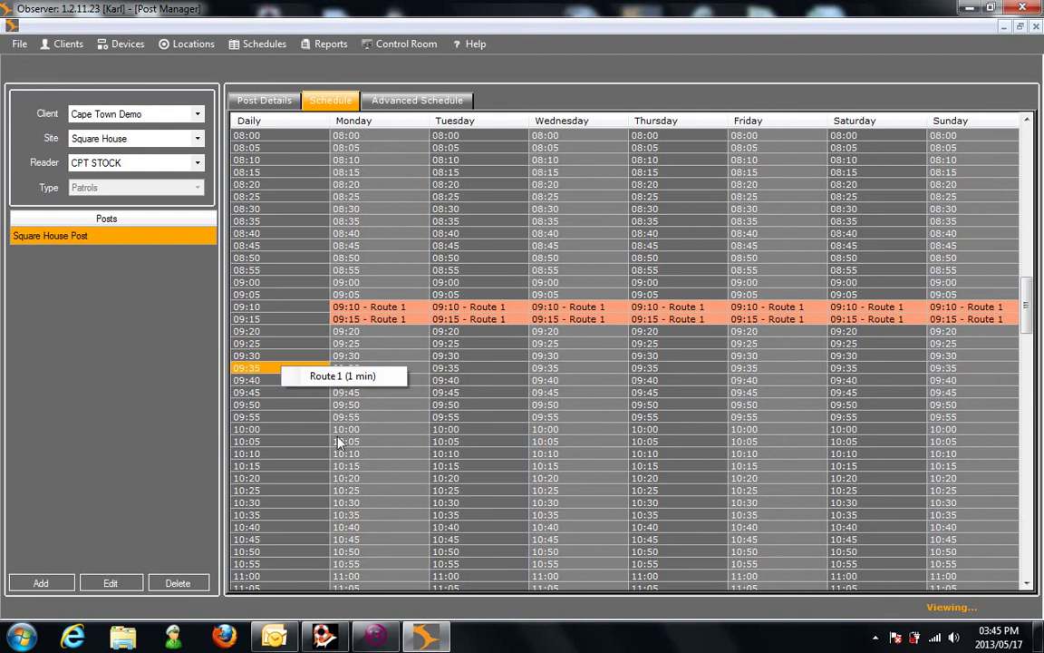
left_click(322, 379)
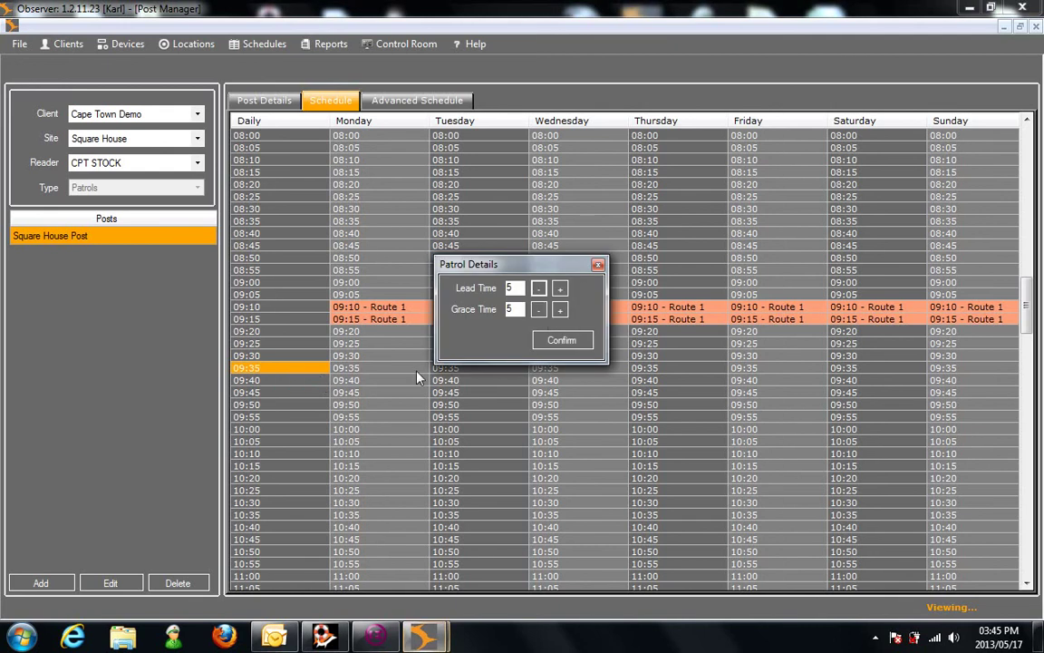
left_click(539, 288)
left_click(539, 288)
left_click(560, 288)
left_click(560, 288)
left_click(562, 341)
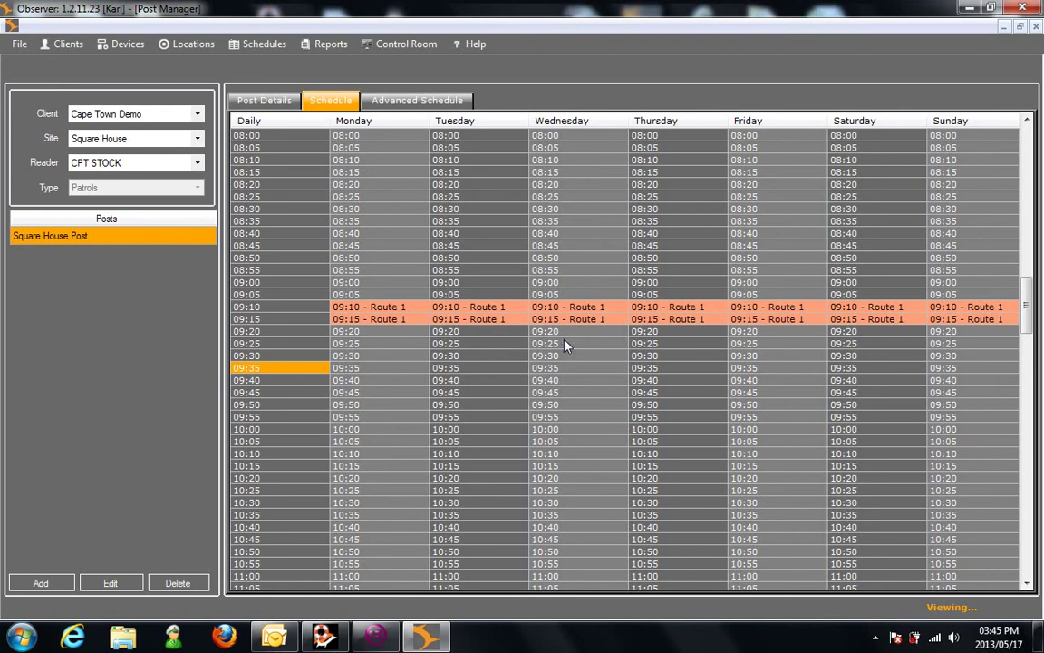
left_click(378, 210)
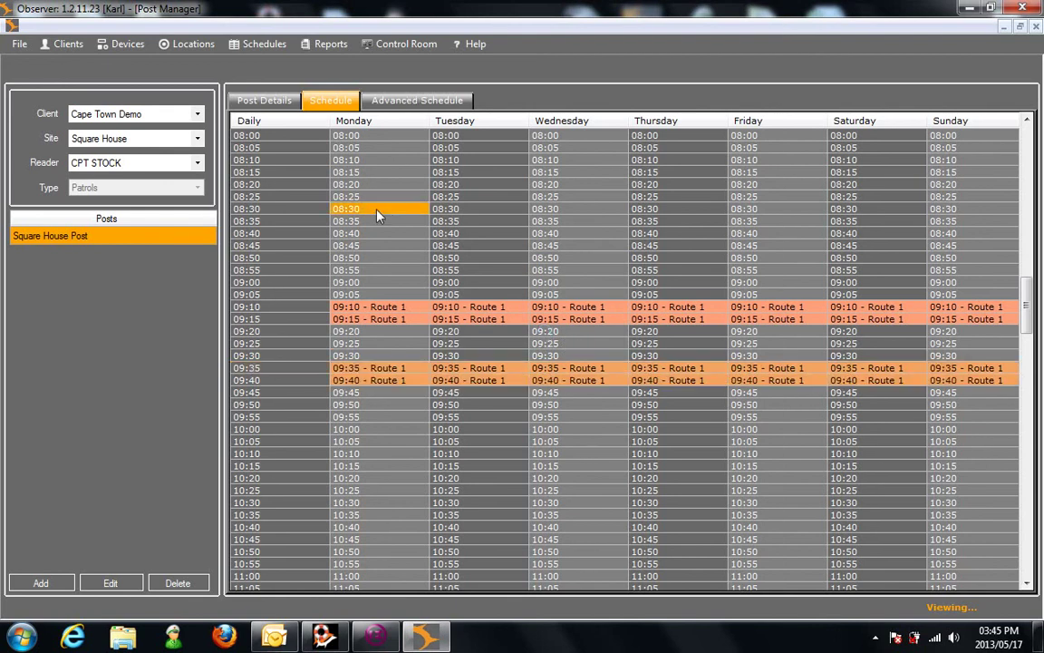
Step: Add a new advanced schedule pattern named 'Day Pattern'
left_click(410, 102)
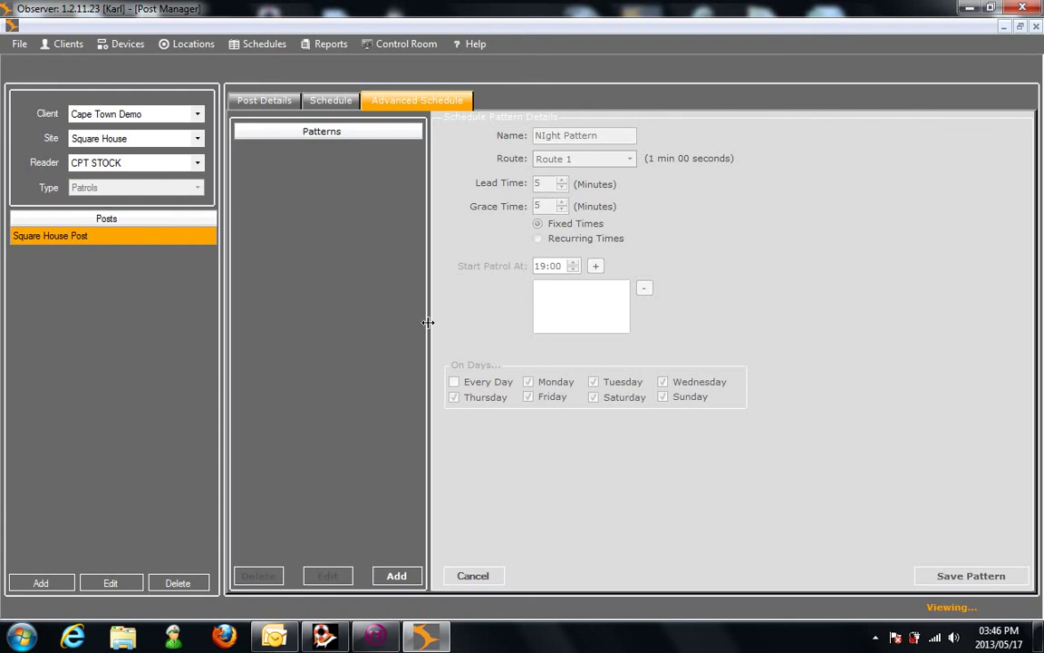
left_click(399, 571)
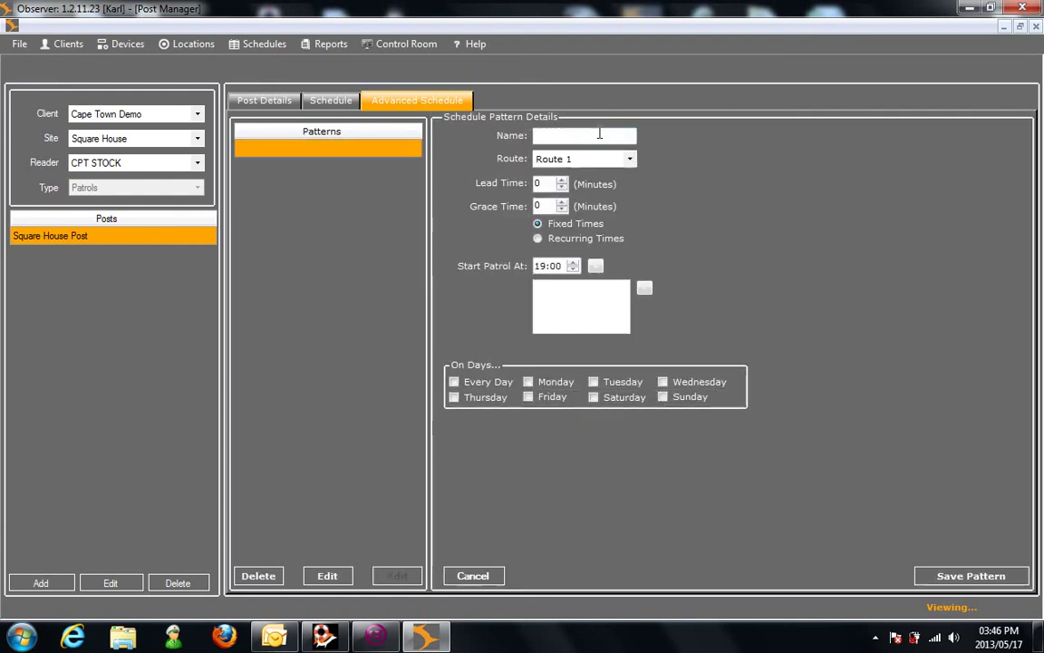
left_click(599, 133)
type("day Pattern")
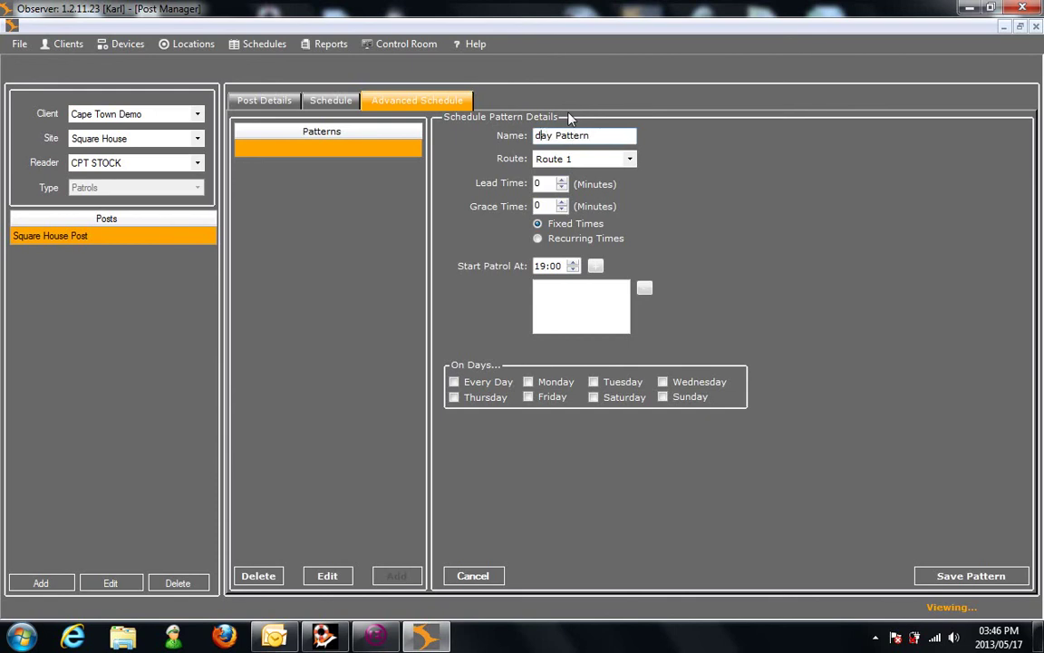
key("BackSpace")
type("D")
Step: Set the pattern's lead and grace times to 5 and raise the start time to 20:00
left_click(549, 183)
type("5")
key("Tab")
type("5")
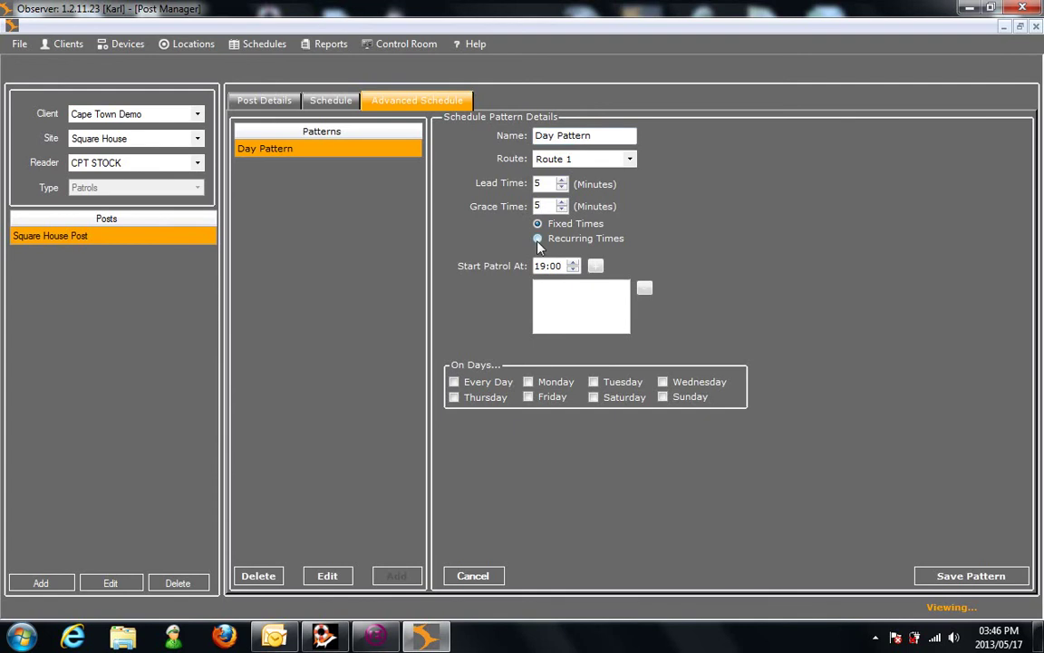
left_click(573, 261)
Step: Add 20:00, 21:00 and 22:00 as patrol start times
left_click(594, 265)
left_click(574, 262)
left_click(594, 265)
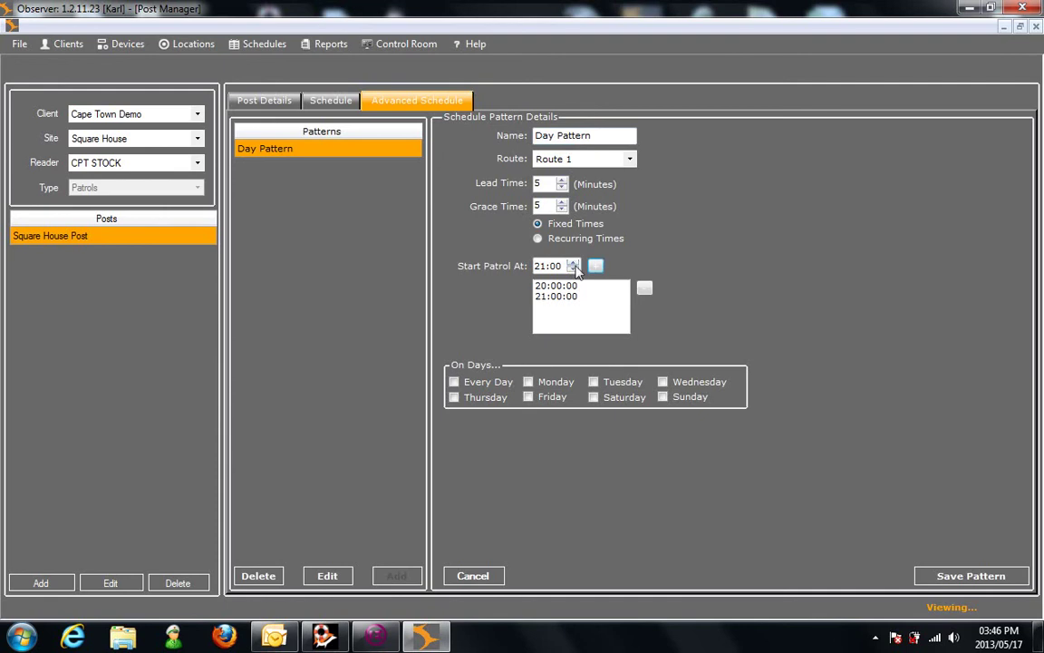
left_click(574, 262)
left_click(597, 267)
Step: Switch to recurring times from 19:00 to 06:00 with 20-minute waits between patrols
left_click(539, 240)
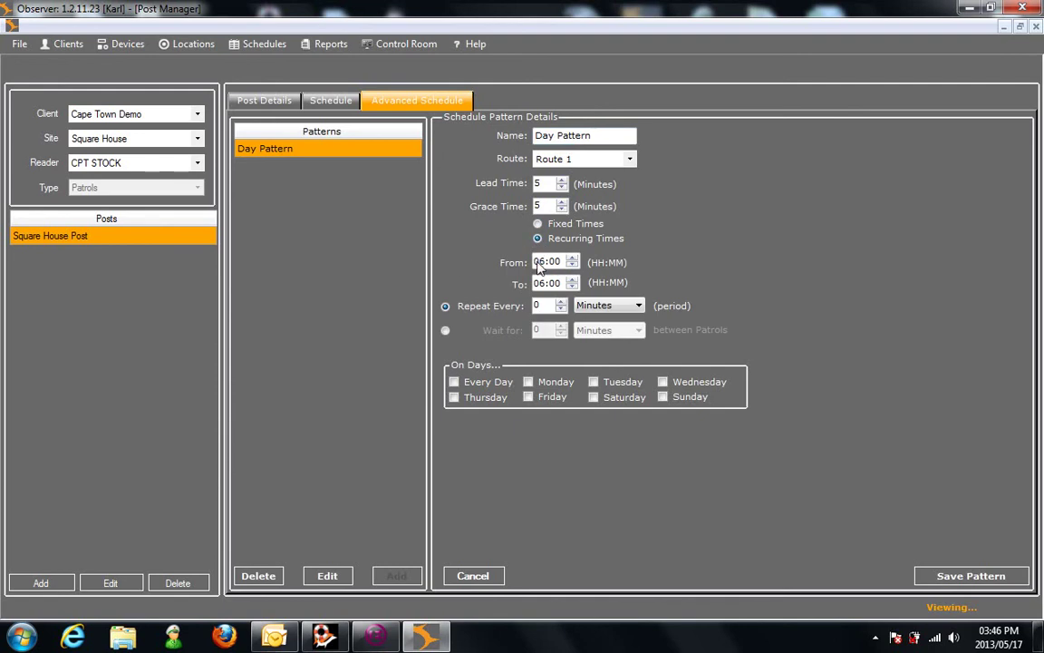
left_click(538, 262)
type("15")
left_click(445, 330)
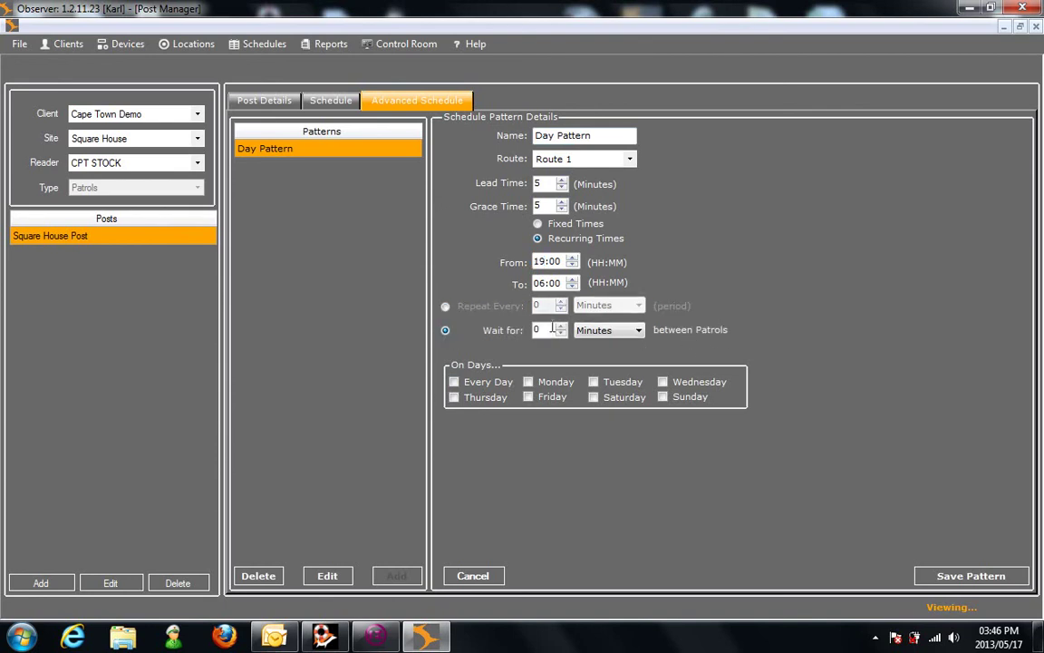
type("20")
Step: Restrict the pattern to Monday, Wednesday and Friday, save it, and view the weekly schedule
left_click(454, 382)
left_click(528, 382)
left_click(663, 381)
left_click(527, 397)
left_click(974, 573)
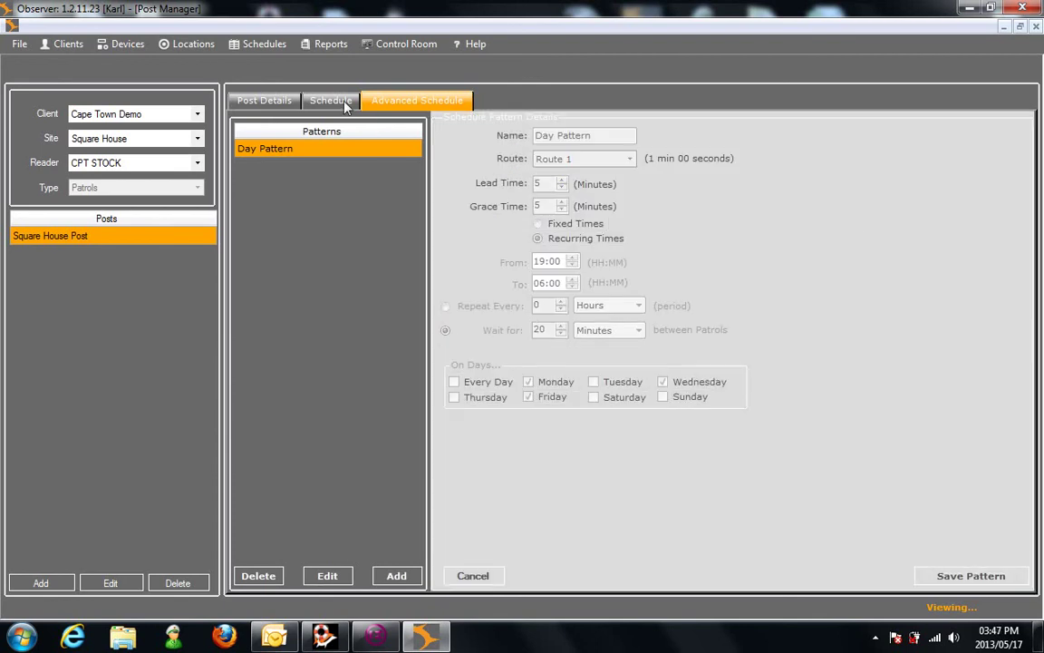
left_click(333, 101)
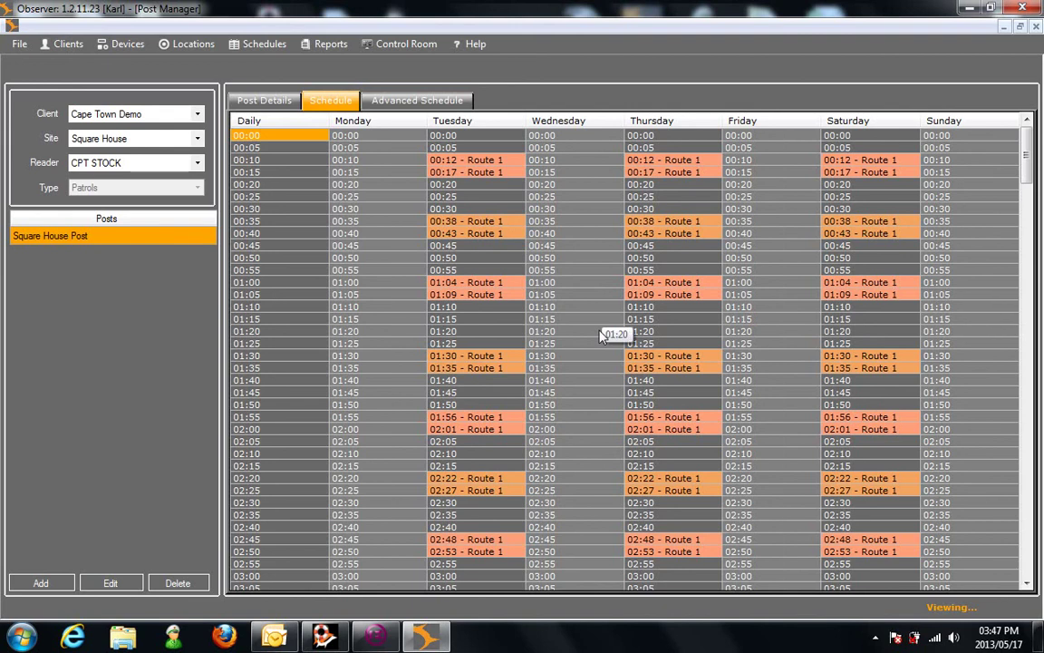
Step: Disable the Thursday 01:30 Route 1 patrol and confirm
right_click(668, 360)
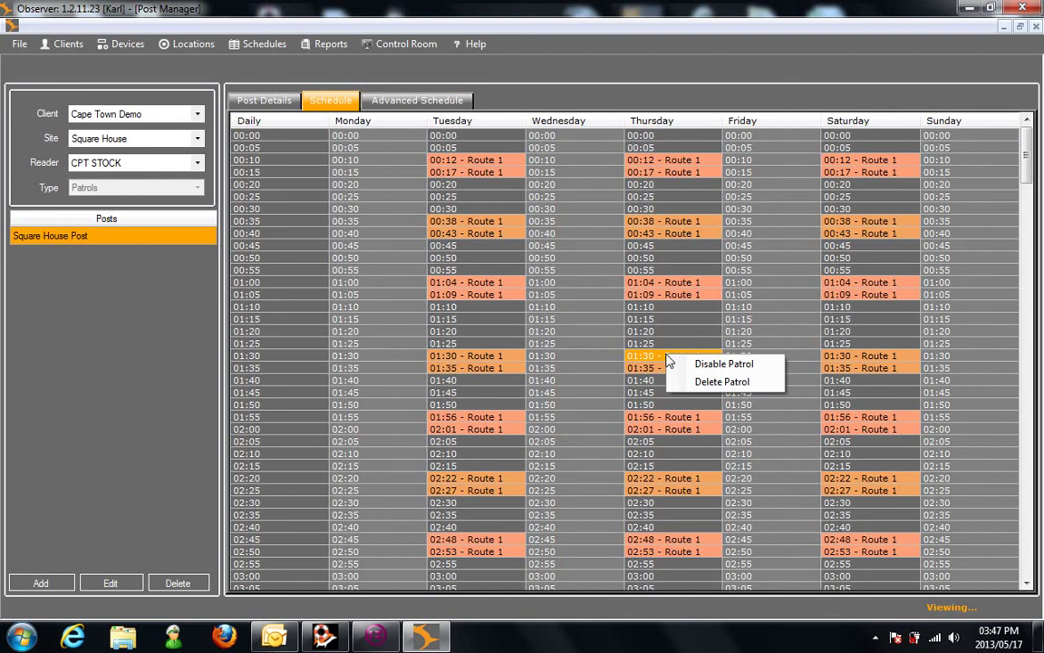
left_click(716, 364)
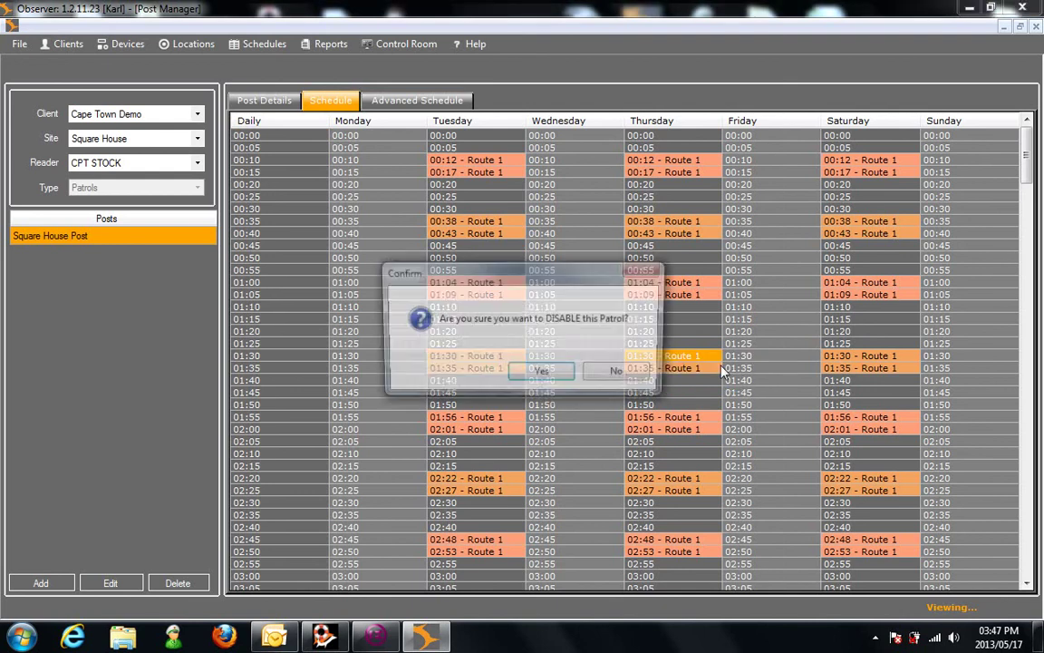
left_click(540, 375)
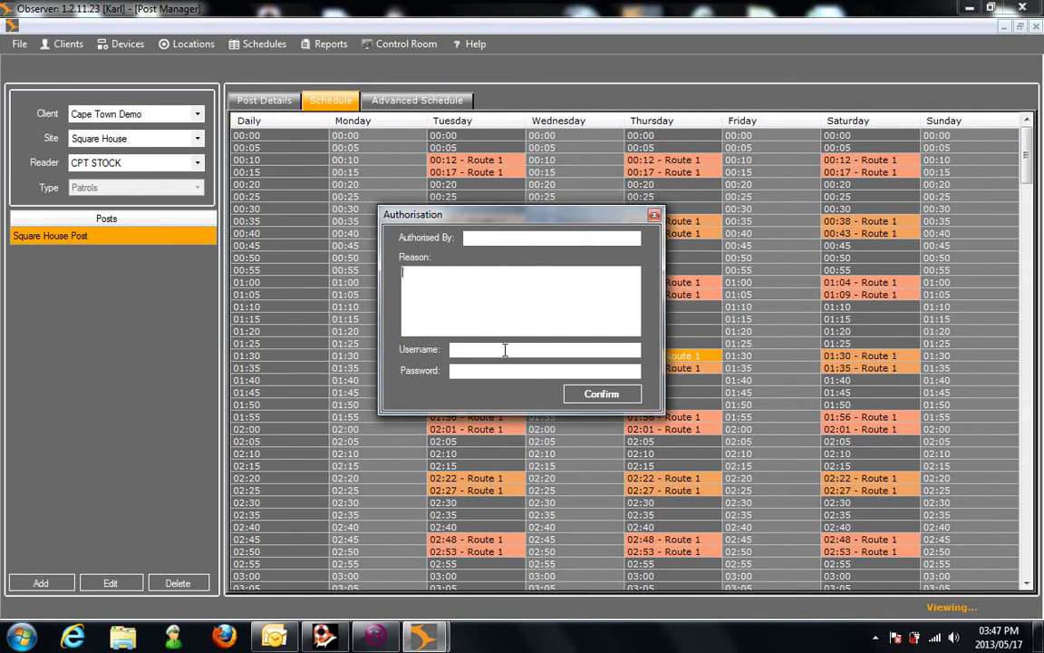
Step: Fill in the authorisation's authoriser, reason, username and password, then submit it
left_click(501, 350)
left_click(515, 236)
type("test")
key("Tab")
type("gdsfcds")
left_click(496, 349)
type("karldemo")
key("Tab")
type("******")
left_click(605, 397)
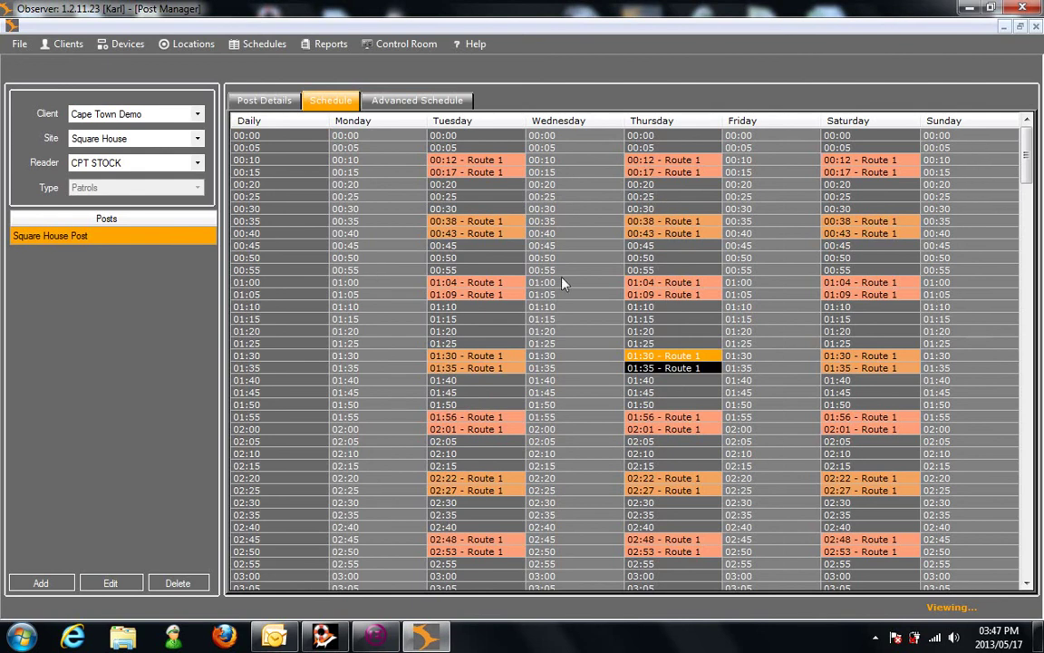
Step: Check the disabled Thursday patrol's options and dismiss them unchanged
left_click(562, 331)
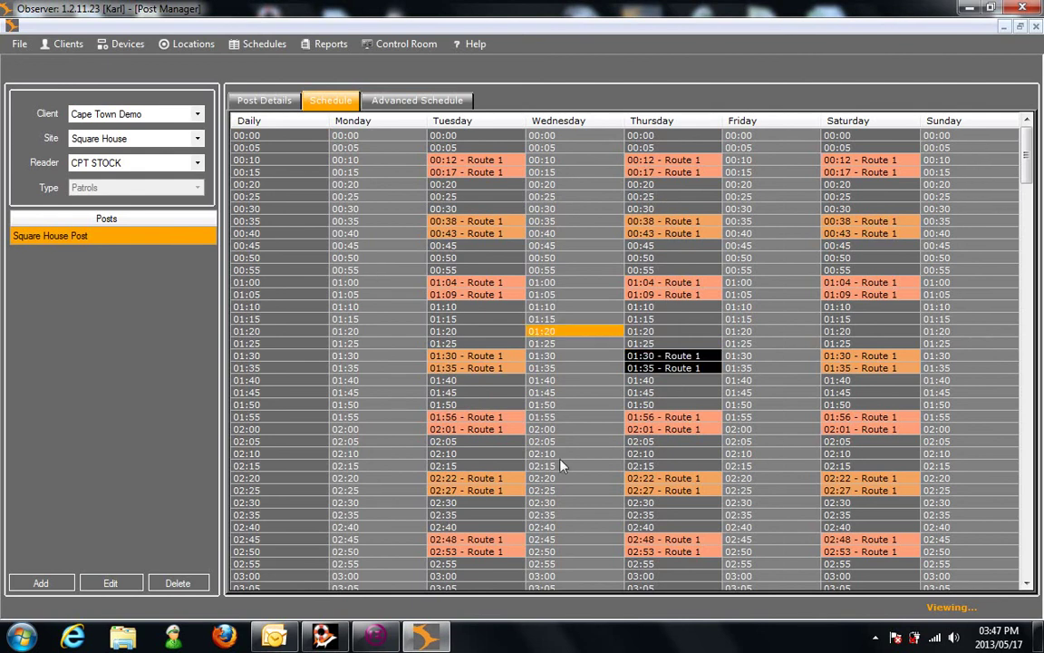
right_click(650, 357)
left_click(691, 360)
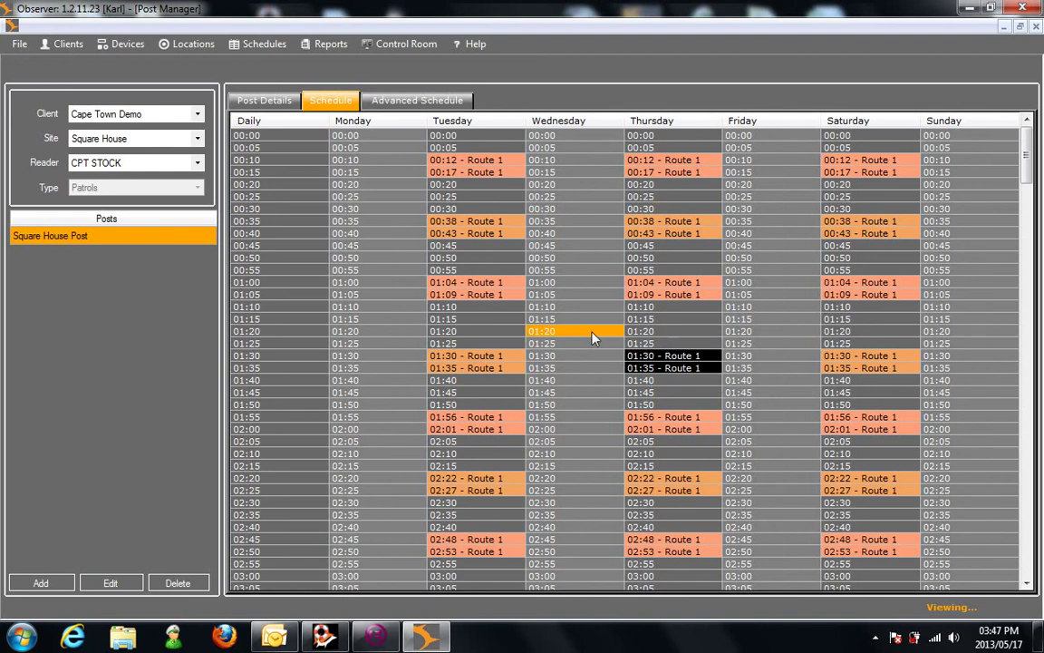